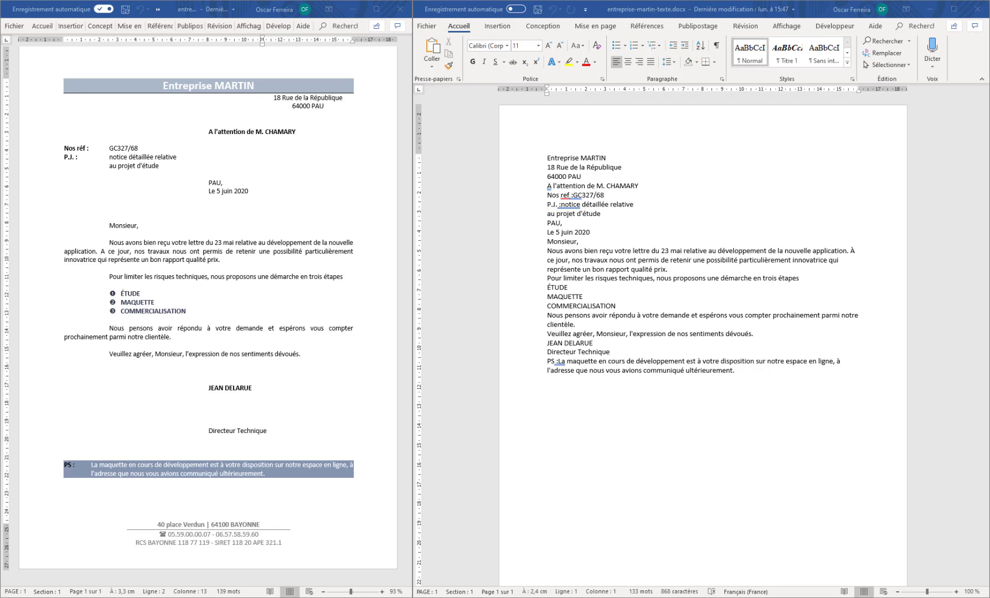
- Show the formatting marks and insert a blank line before the attention line, the "Nos ref" line, "PAU," and "Monsieur,"
left_click(611, 211)
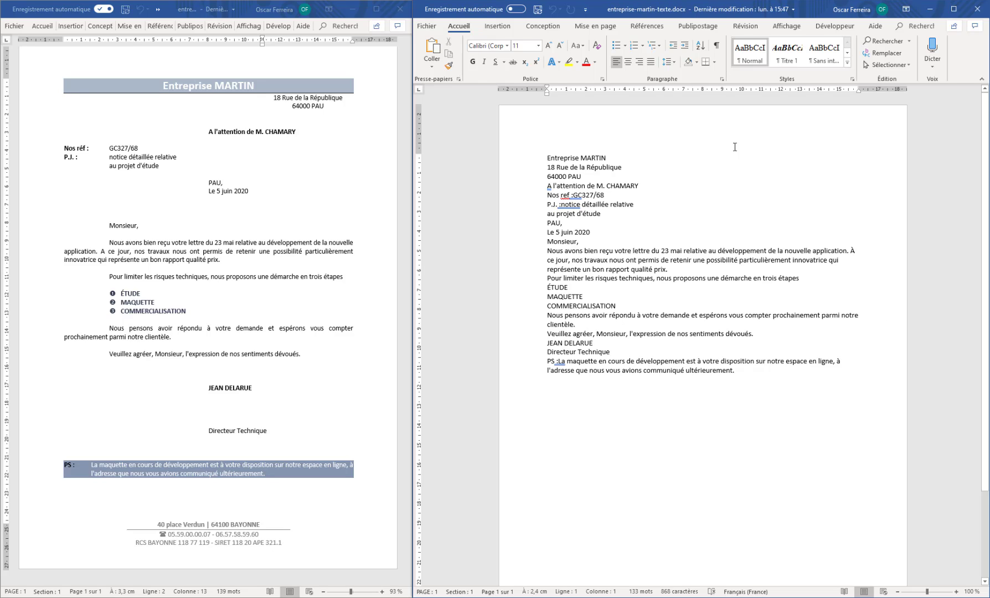
left_click(717, 46)
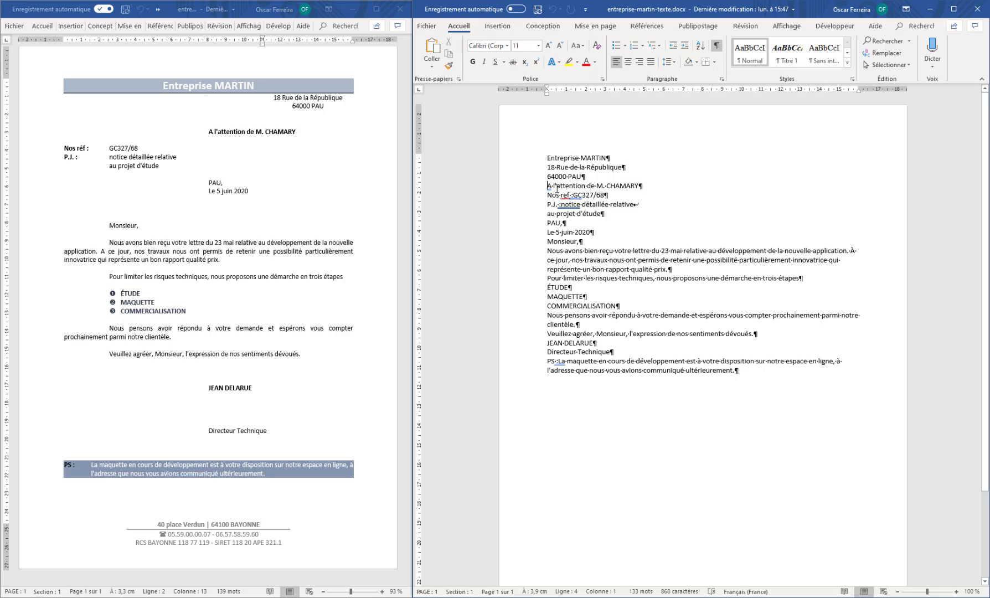
key("Return")
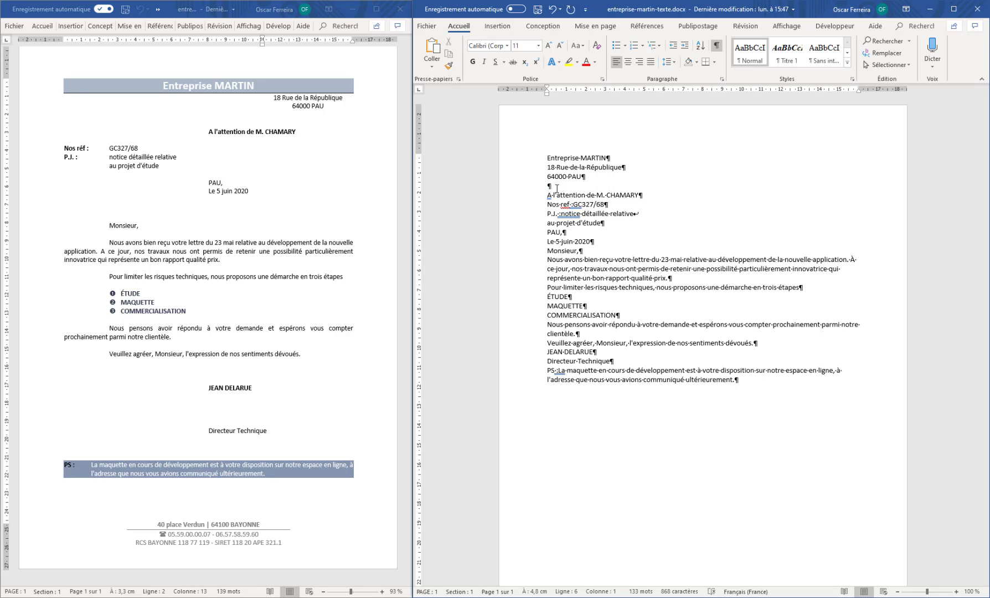
key("Return")
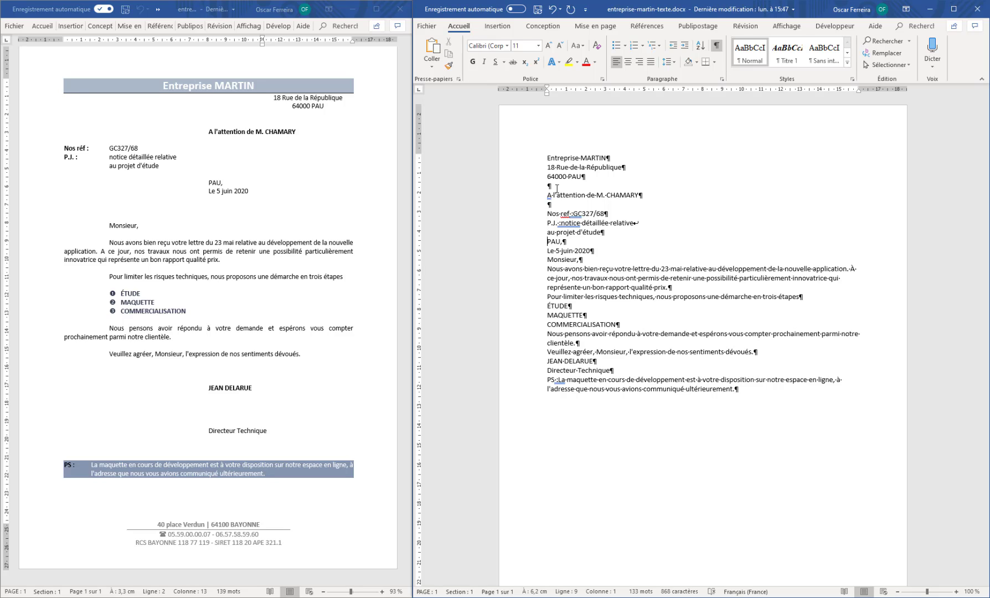
key("Return")
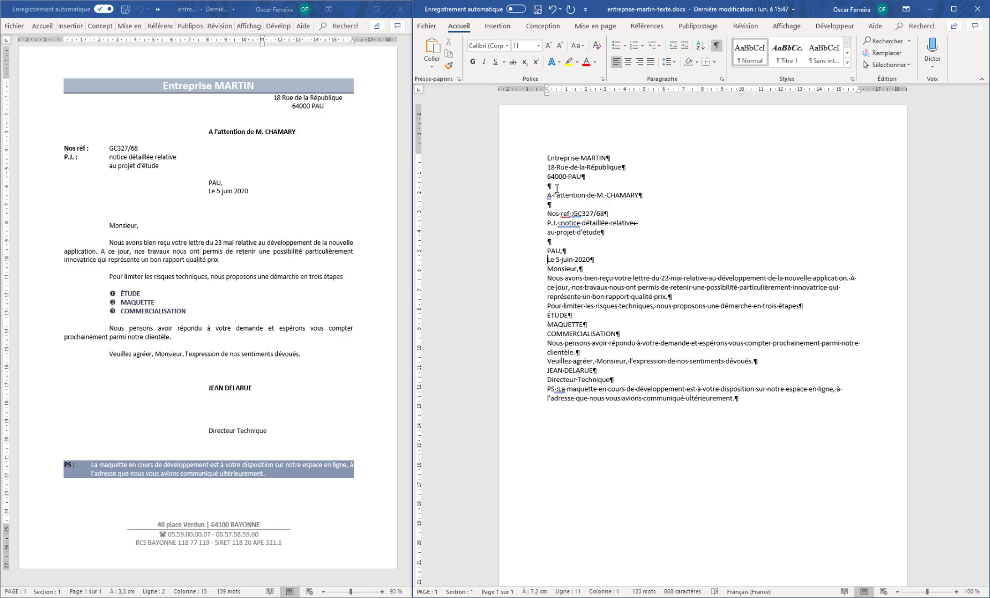
key("Down")
key("Return")
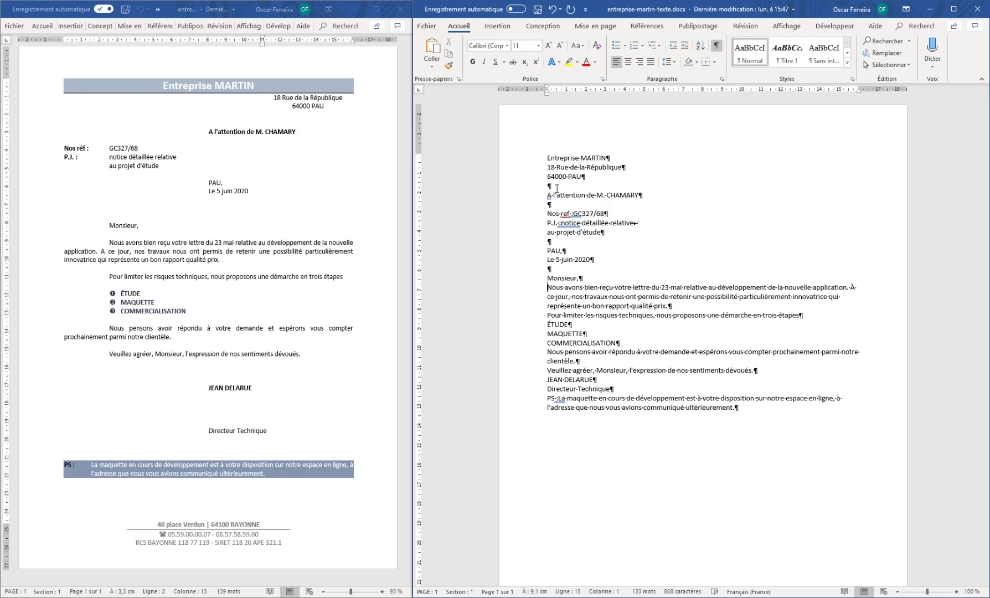
- Insert a blank line before each of the four body paragraphs after "Monsieur," and before the "ÉTUDE" line
key("Return")
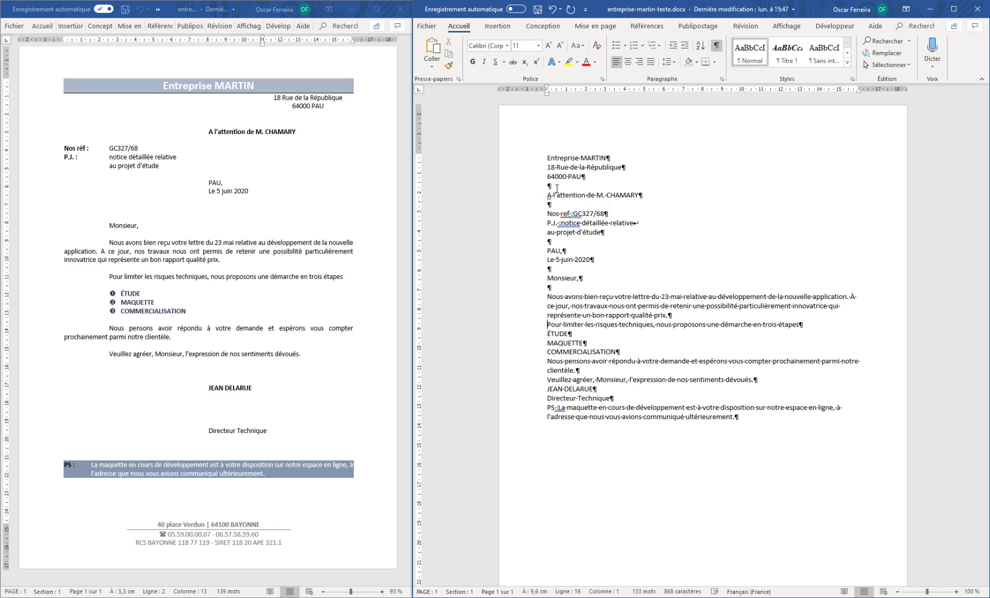
key("Return")
key("Return")
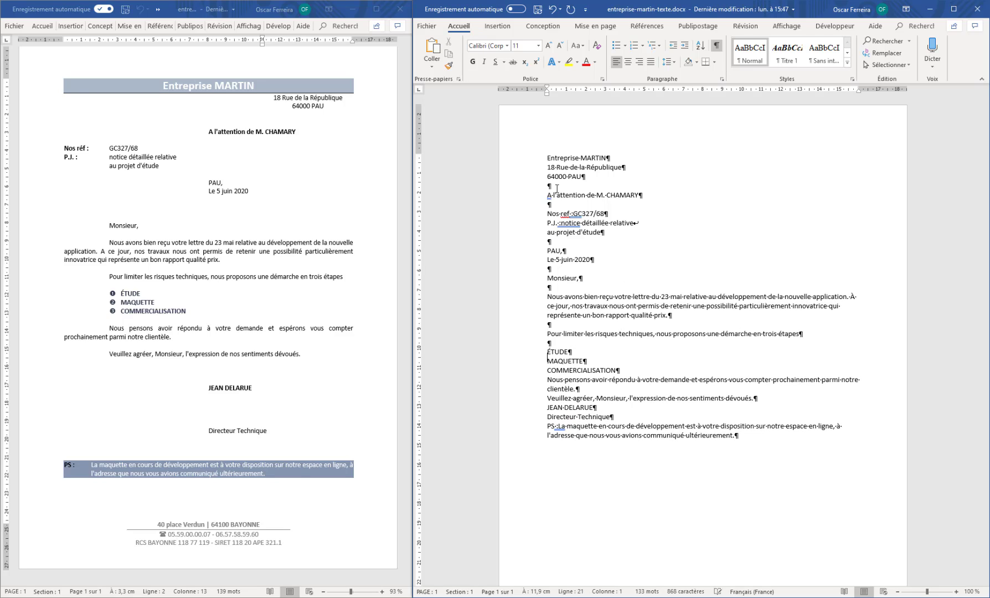
key("Return")
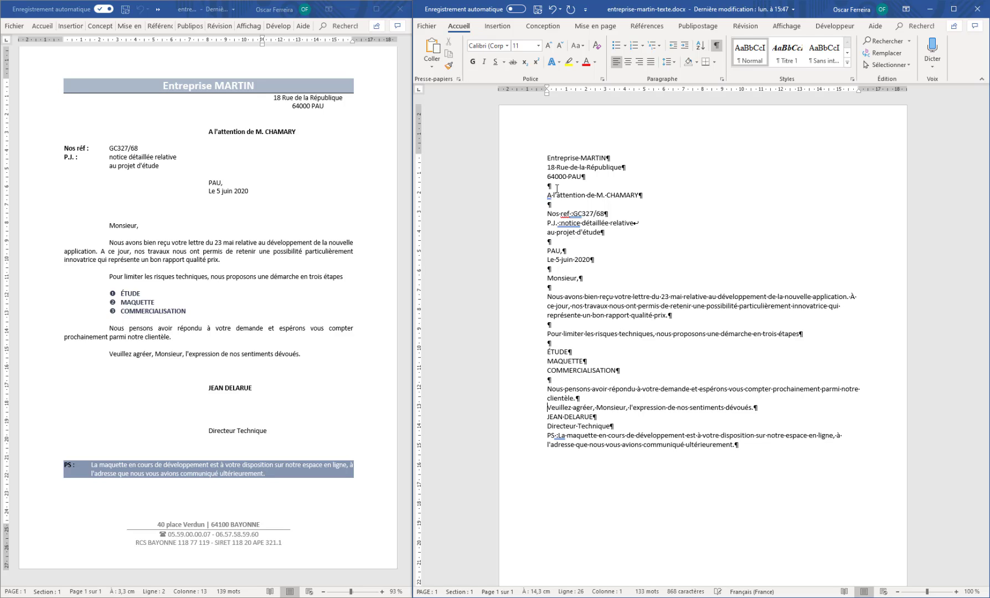
key("Return")
- Insert two blank lines above the signatory's name, three above "Directeur Technique" and three above the PS paragraph
key("Return")
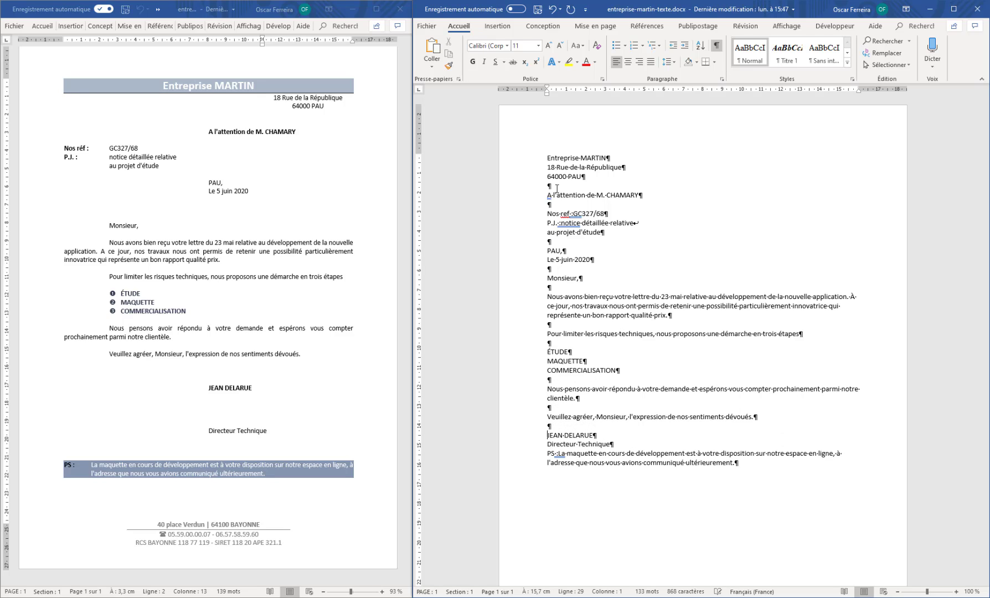
key("Return")
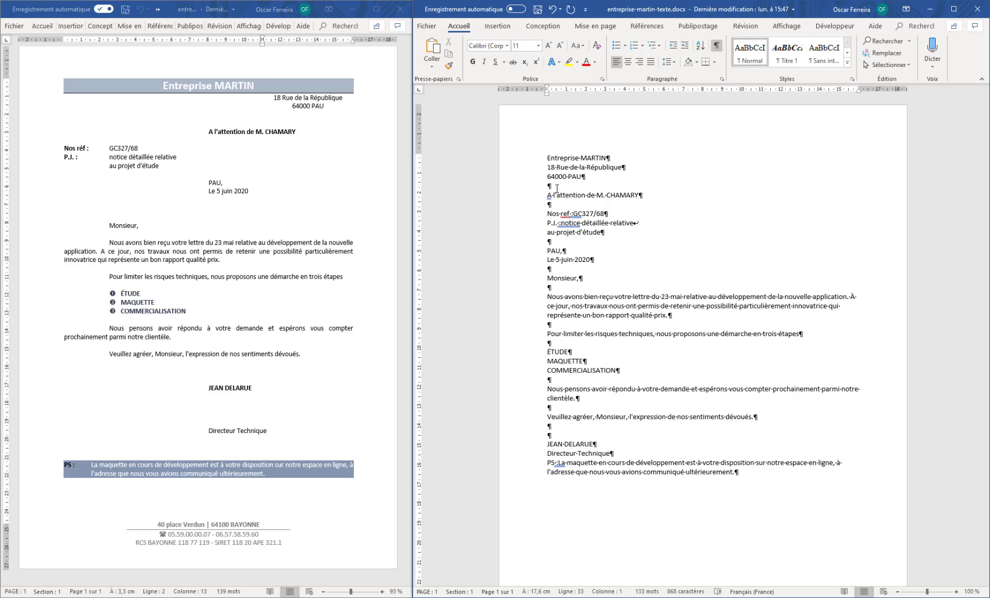
key("Return")
key("Return")
key("Return")
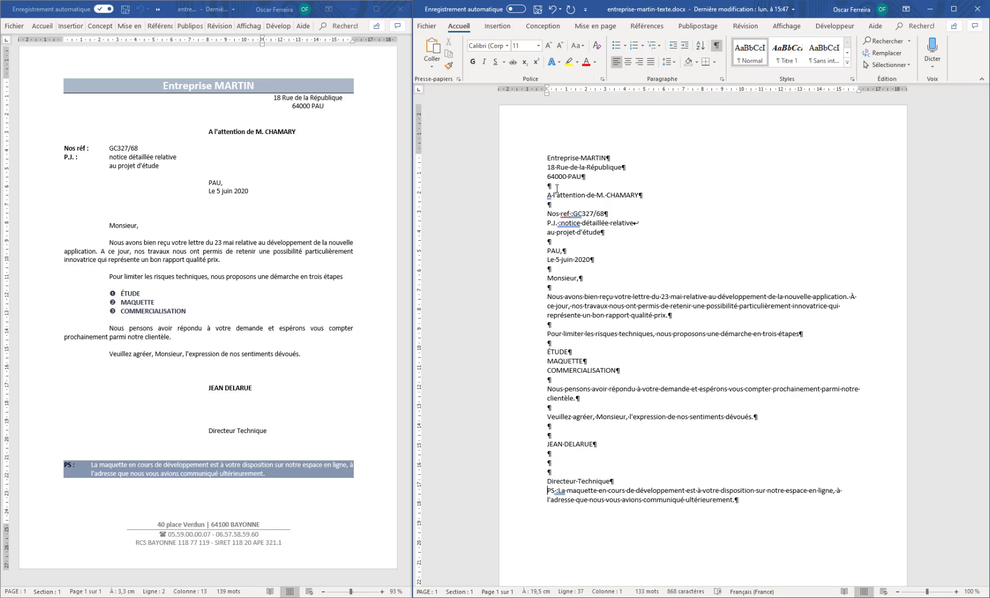
key("Return")
key("Return")
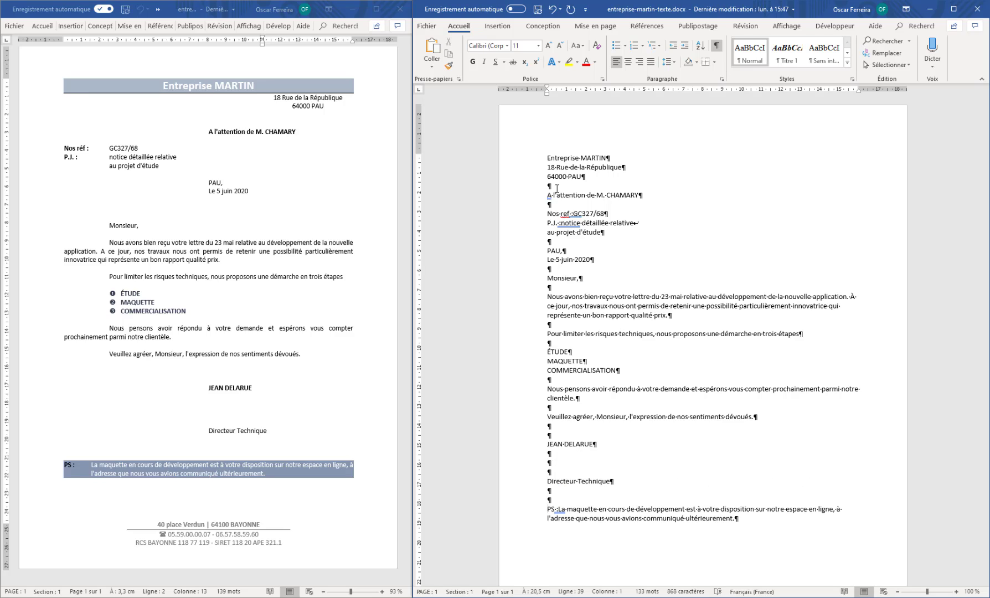
key("Return")
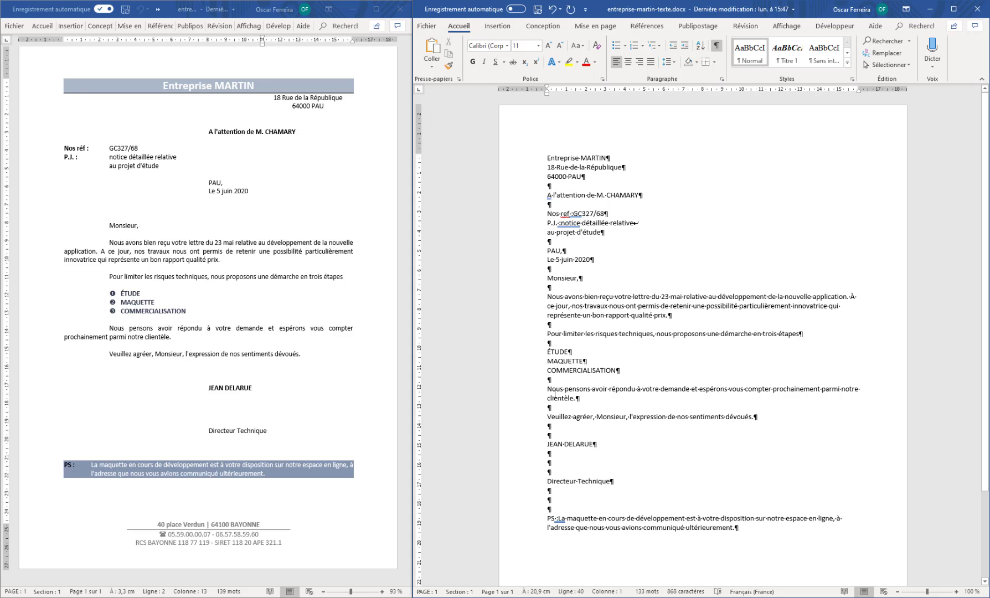
scroll(558, 441, "down", 4)
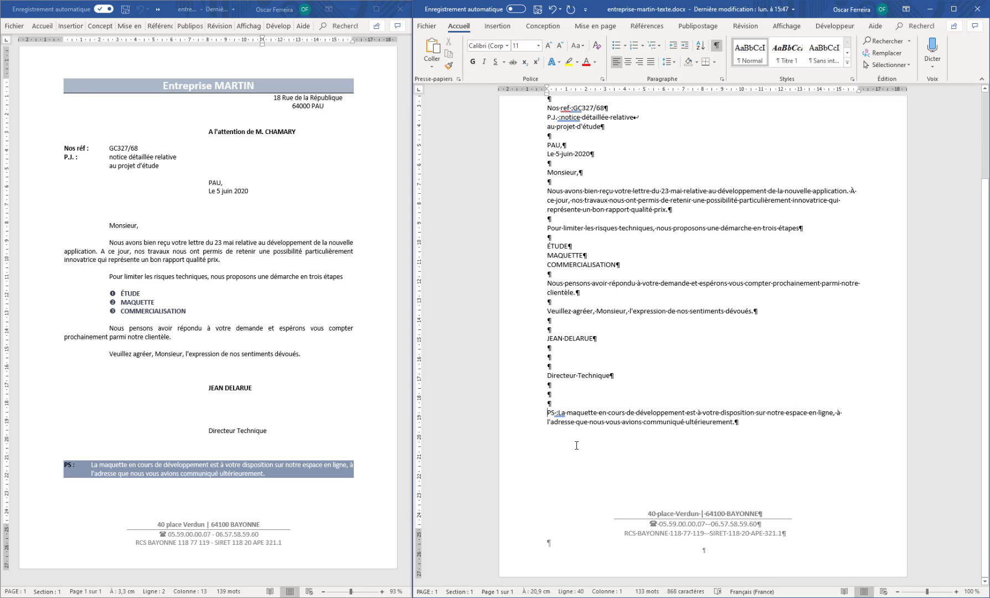
scroll(559, 441, "up", 4)
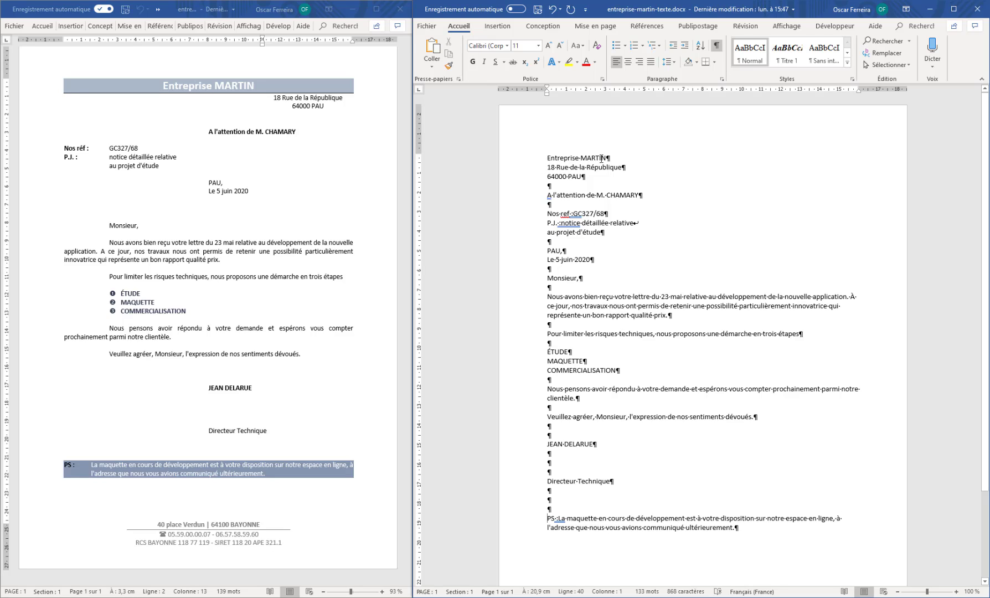
- Shade the "Entreprise MARTIN" paragraph with a light blue-grey theme colour and add a bottom border (Bordure inférieure)
left_click(572, 158)
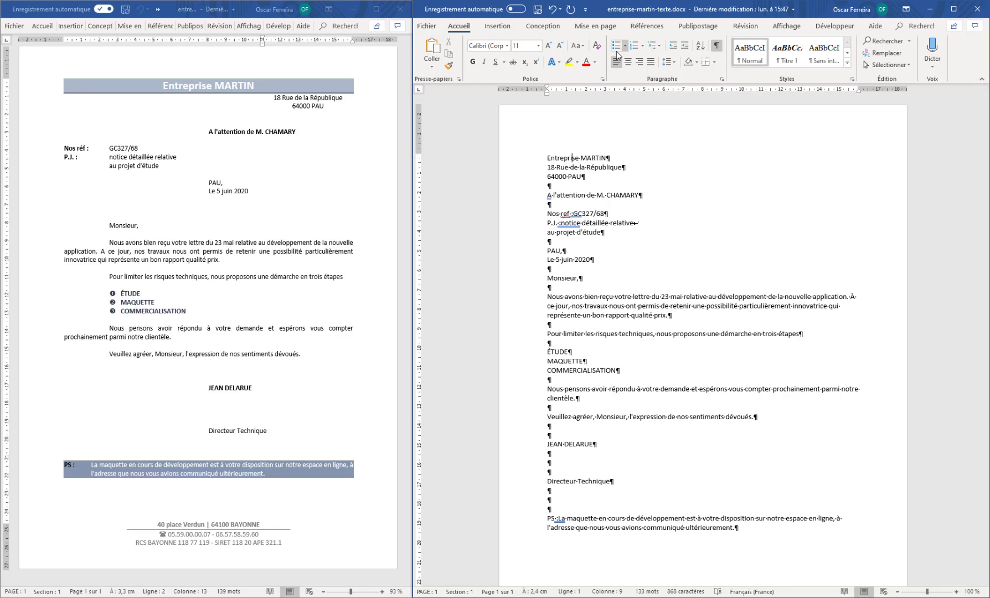
left_click(696, 61)
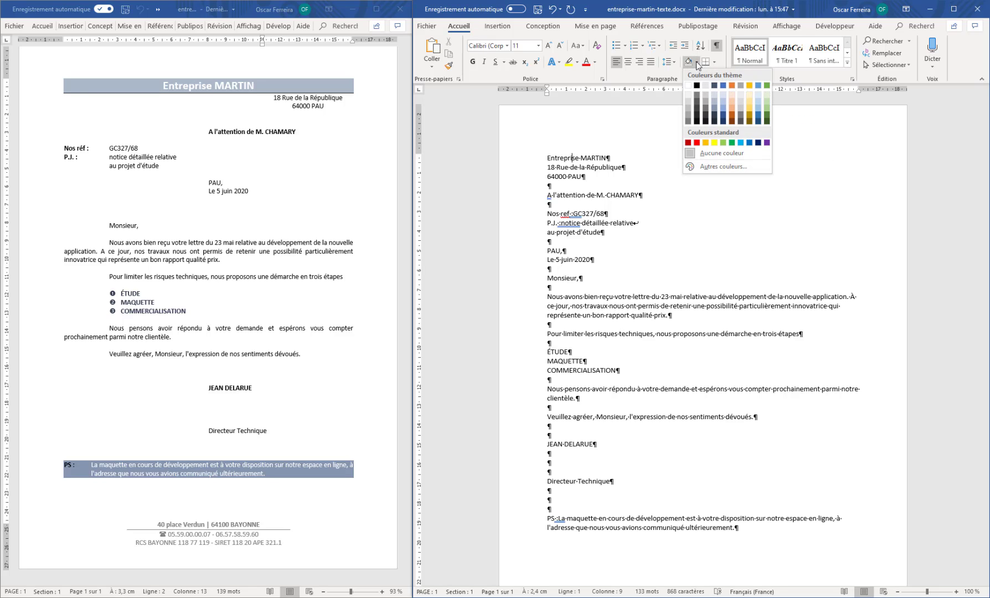
left_click(715, 102)
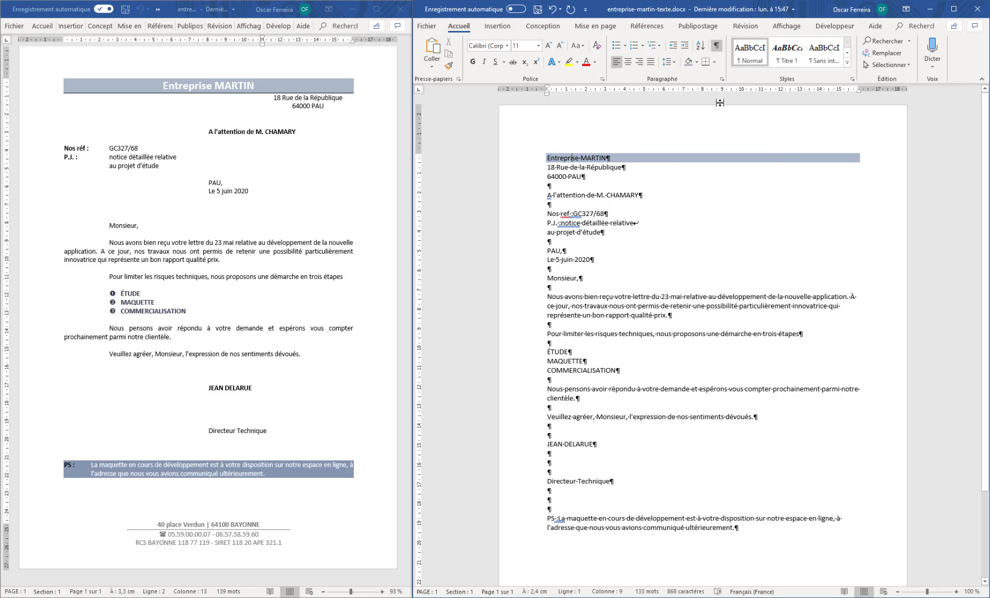
left_click(714, 61)
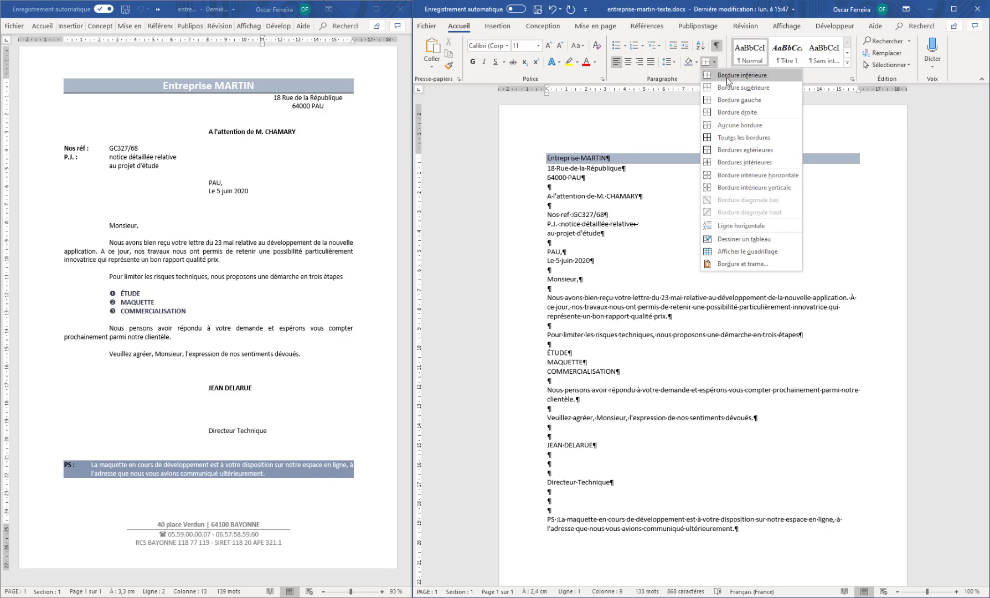
left_click(727, 76)
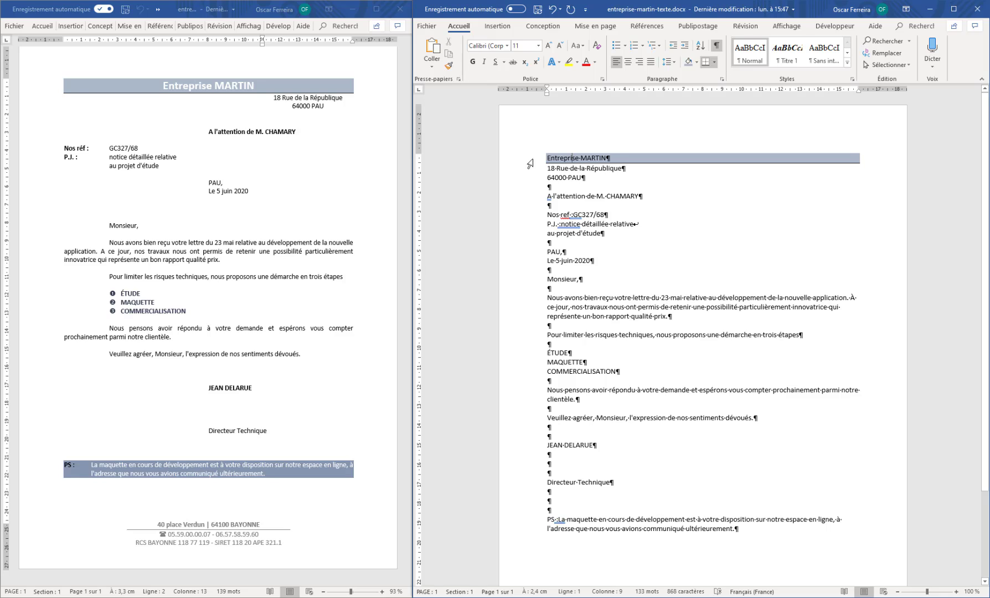
- Make the "Entreprise MARTIN" heading bold, centred and white
left_click(530, 162)
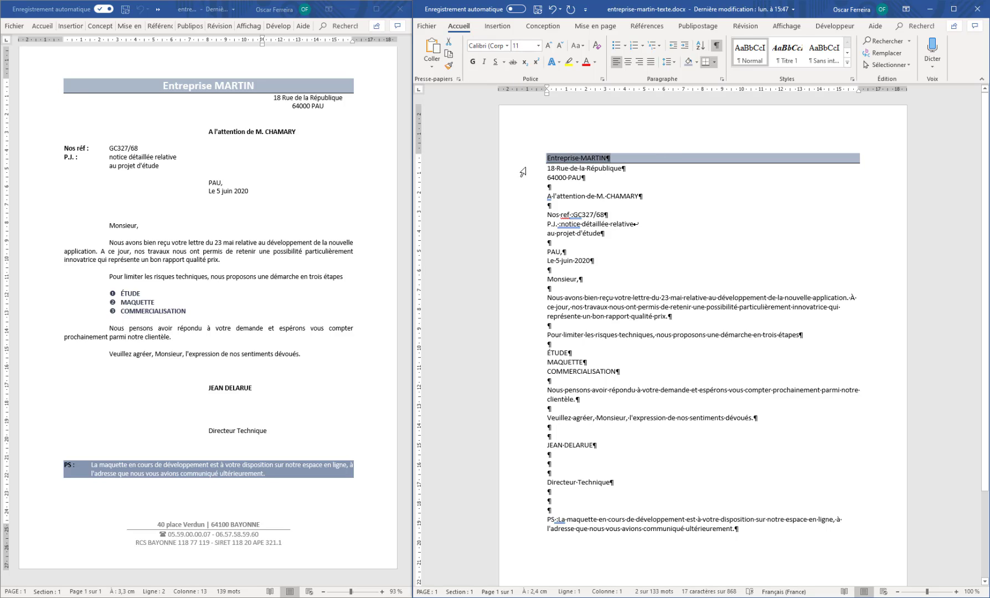
left_click(472, 62)
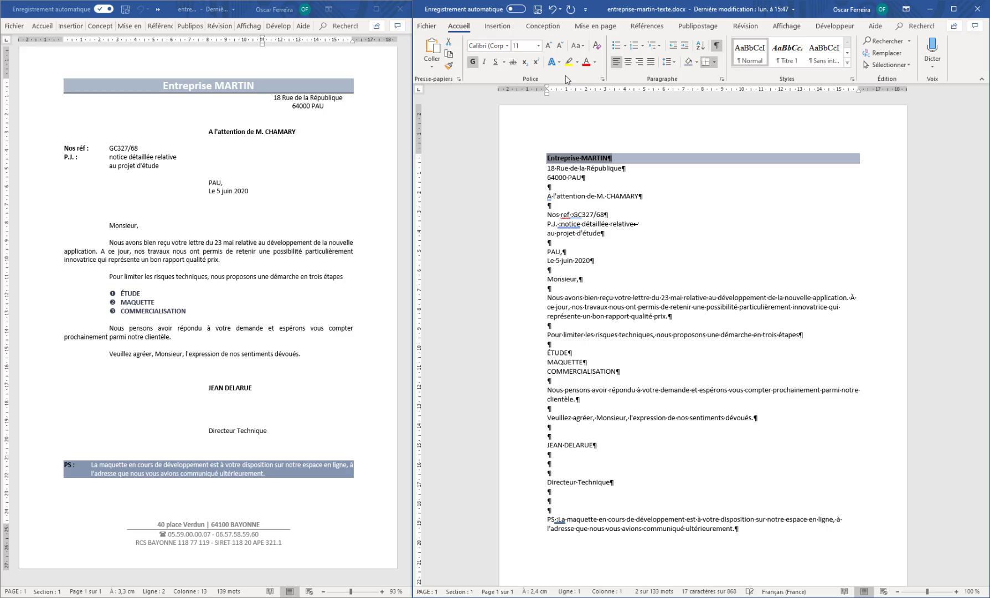
left_click(630, 64)
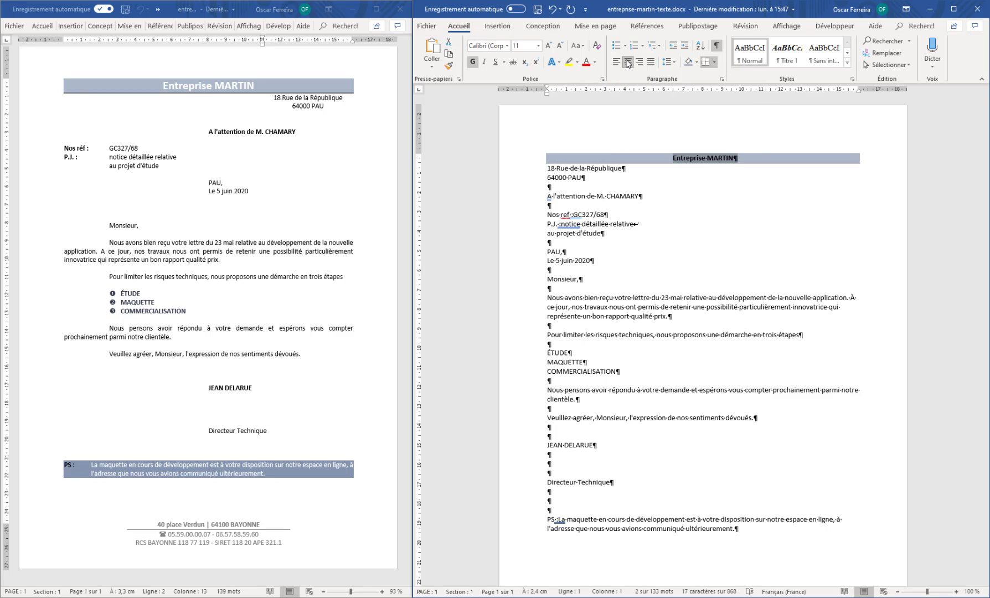
left_click(594, 62)
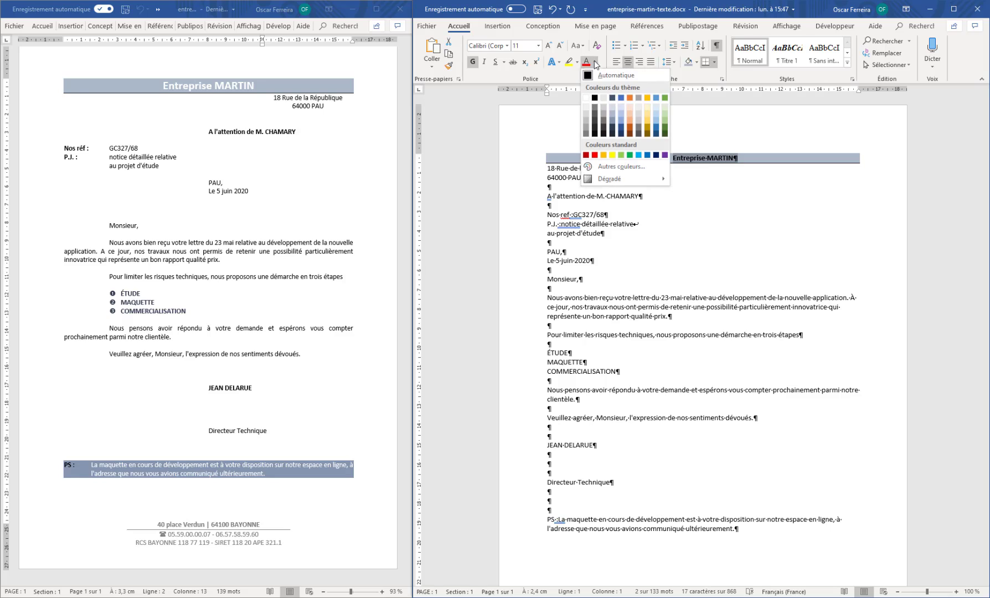
left_click(586, 97)
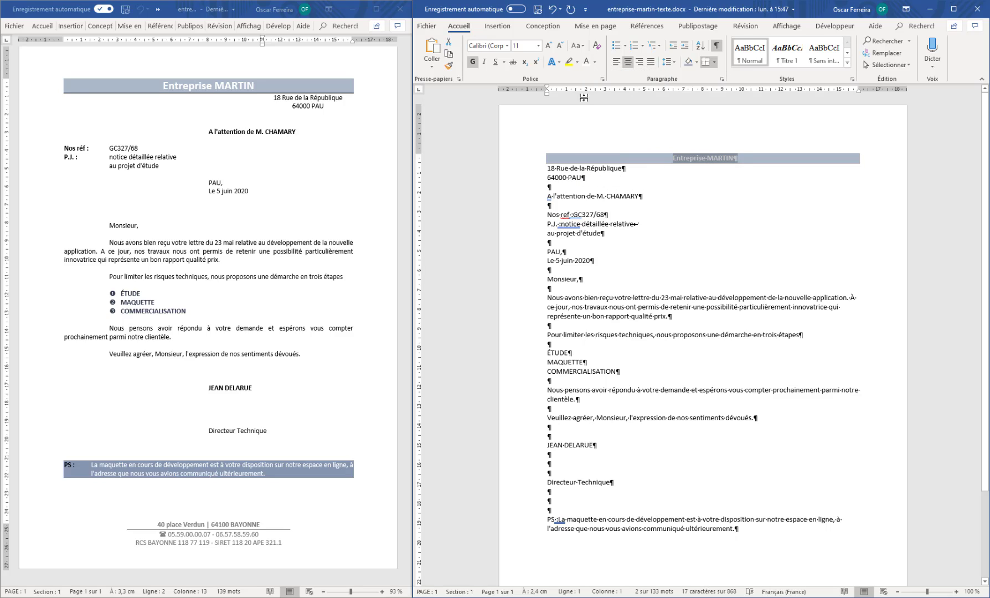
- Increase the font size of the "Entreprise MARTIN" heading to 16
left_click(548, 44)
left_click(548, 44)
left_click(548, 45)
left_click(548, 44)
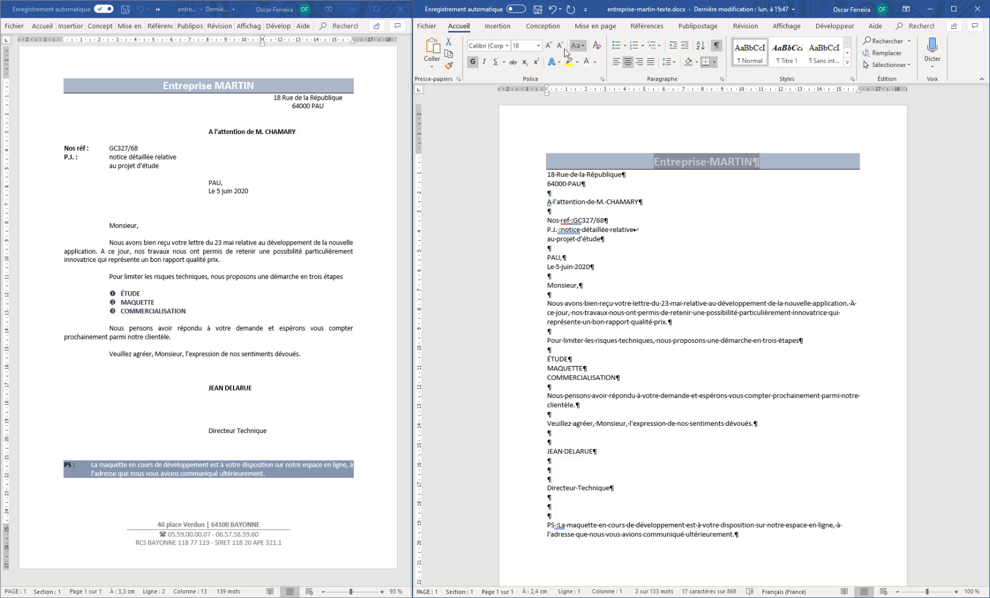
left_click(563, 47)
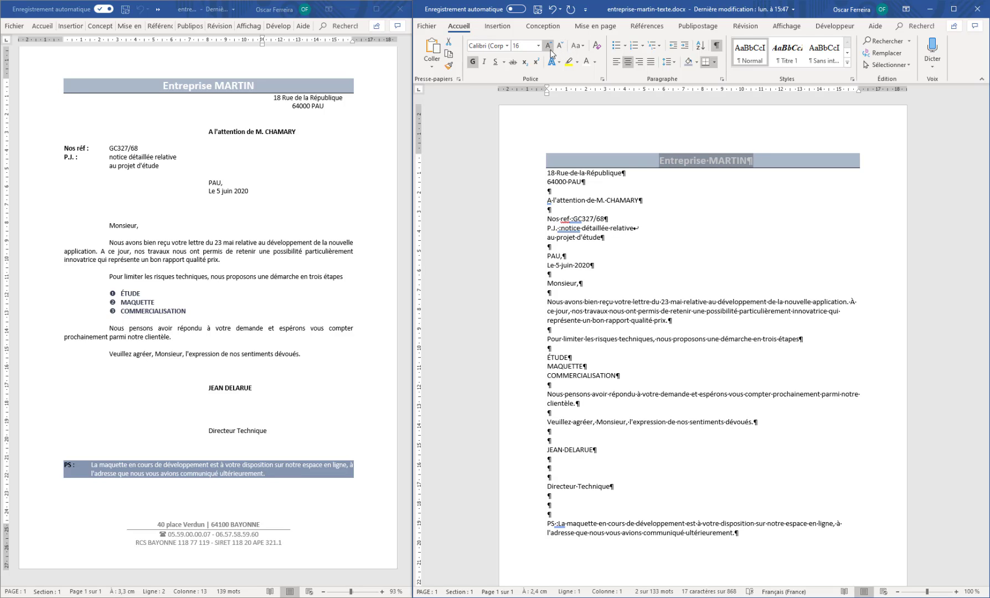
left_click(548, 44)
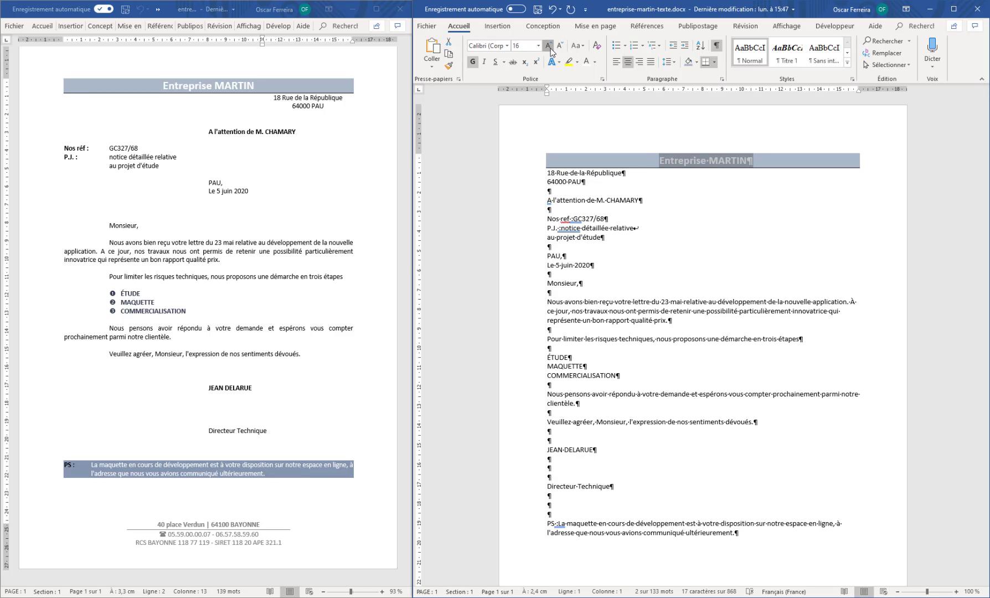
- Centre the two address lines under the heading and set their left indent to about 11 cm
left_click(595, 183)
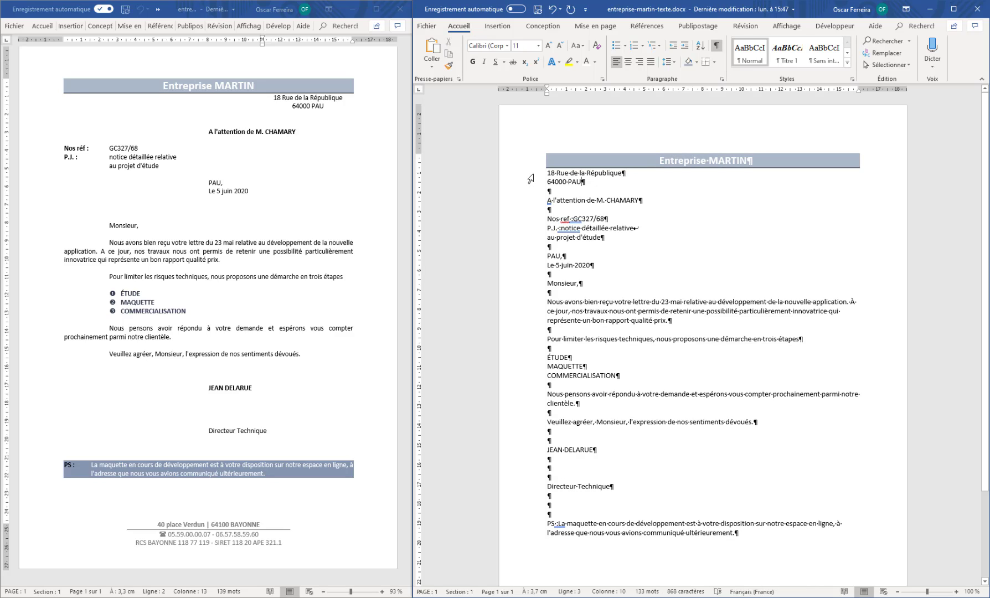
left_click_drag(523, 175, 524, 183)
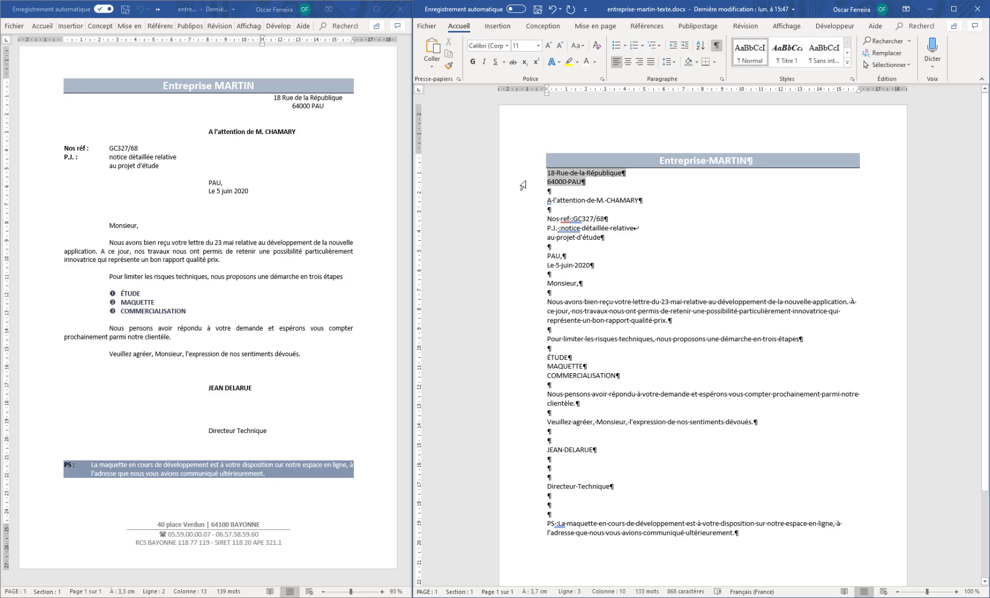
left_click(628, 64)
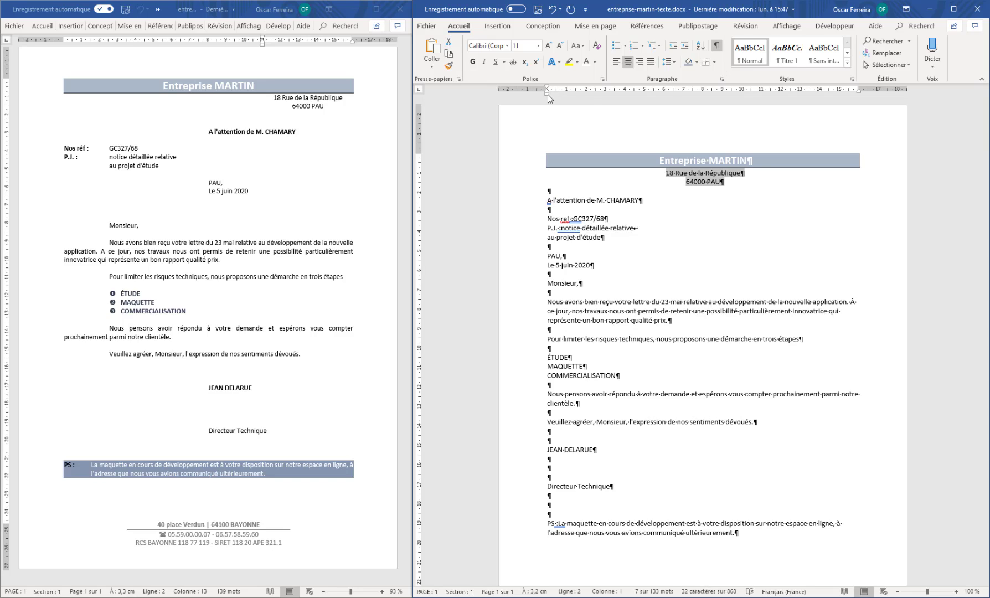
left_click_drag(547, 94, 547, 94)
left_click_drag(547, 94, 762, 110)
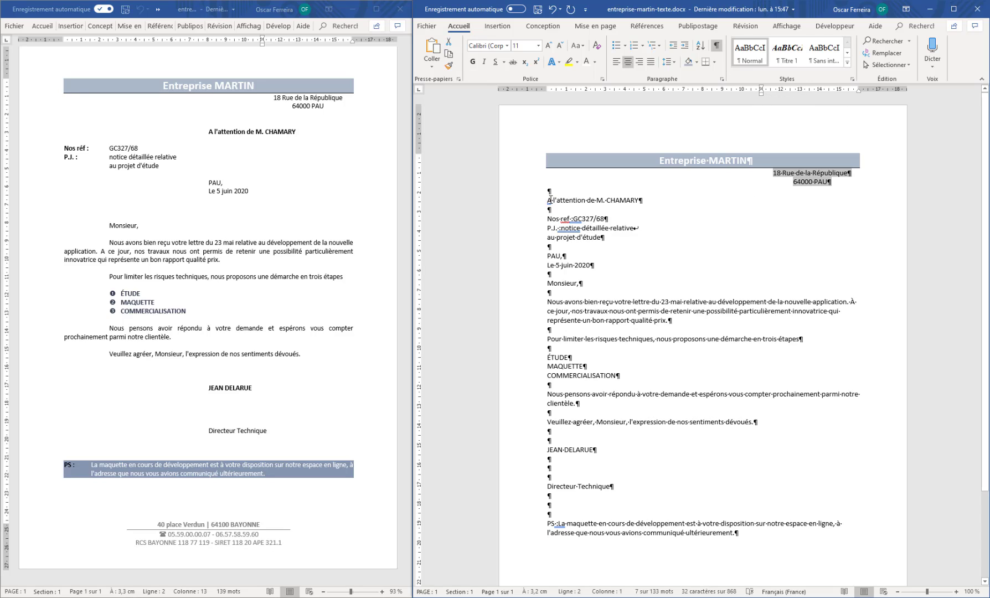
- Set the left indent of the "A l'attention de" line to about 8 cm
left_click(548, 200)
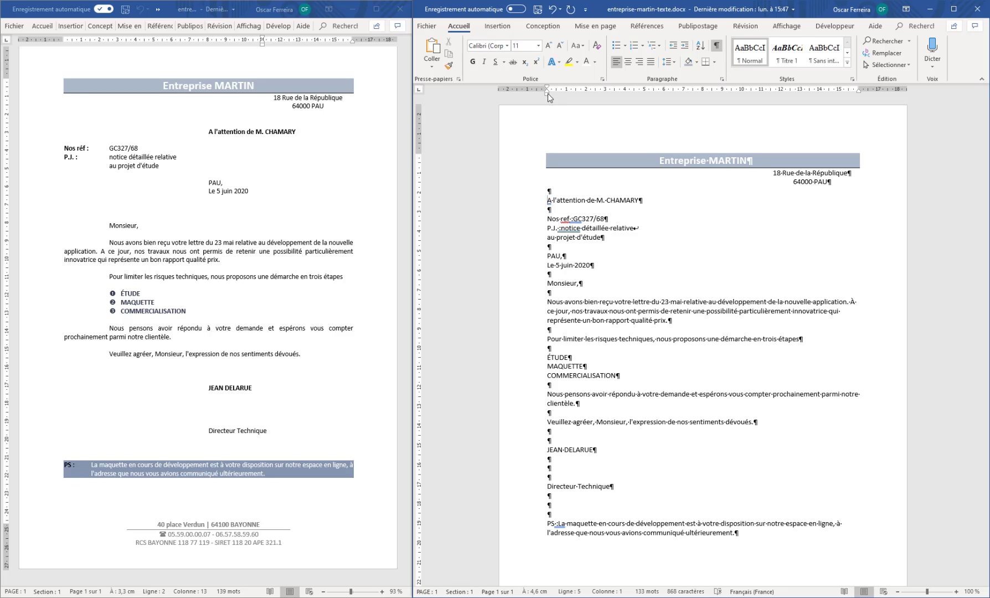
left_click_drag(547, 93, 702, 104)
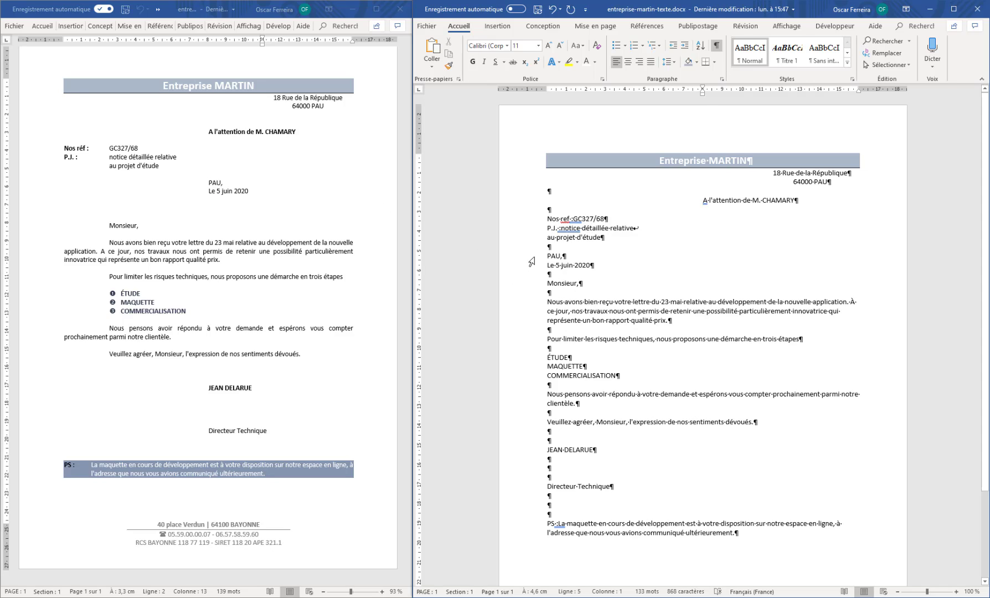
- Set the left indent of the "PAU," and "Le 5 juin 2020" lines to about 8 cm
left_click_drag(531, 257, 531, 269)
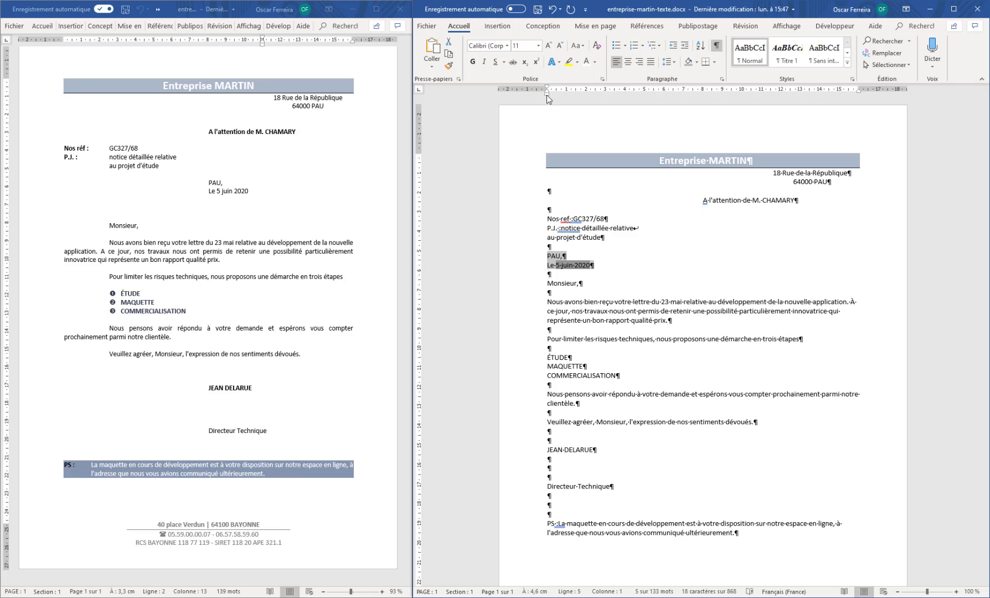
left_click_drag(547, 94, 702, 104)
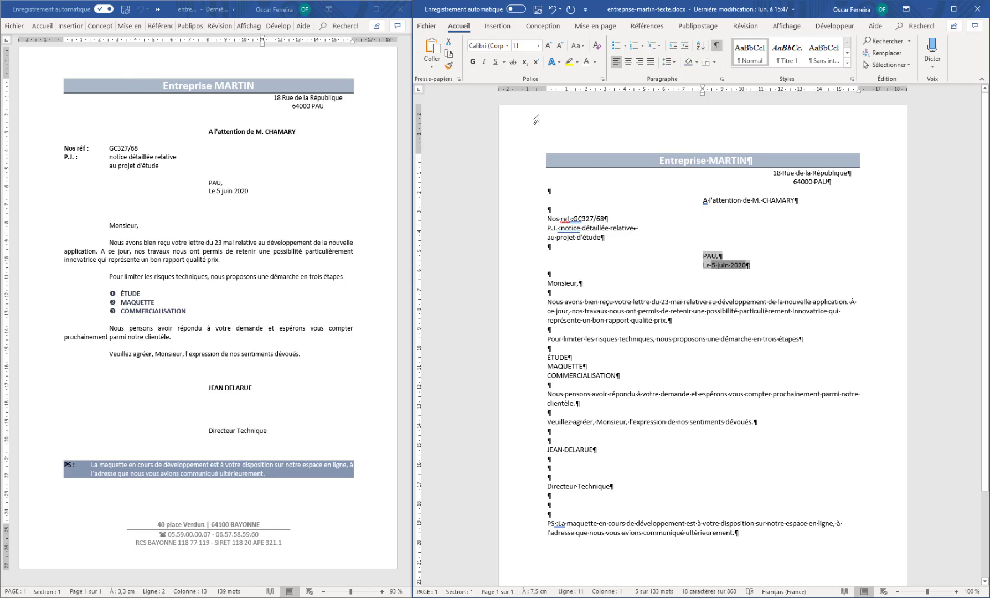
- Insert a tab after "Nos ref :" and after "P.J. :", and give the "P.J. :" paragraph a hanging indent of about 2.5 cm
left_click(574, 219)
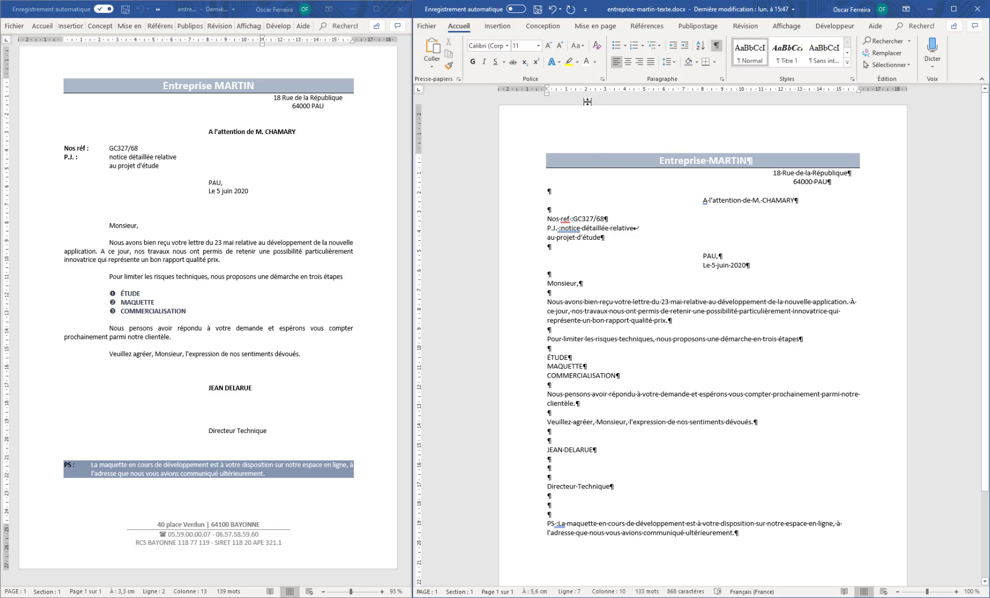
key("Tab")
key("Tab")
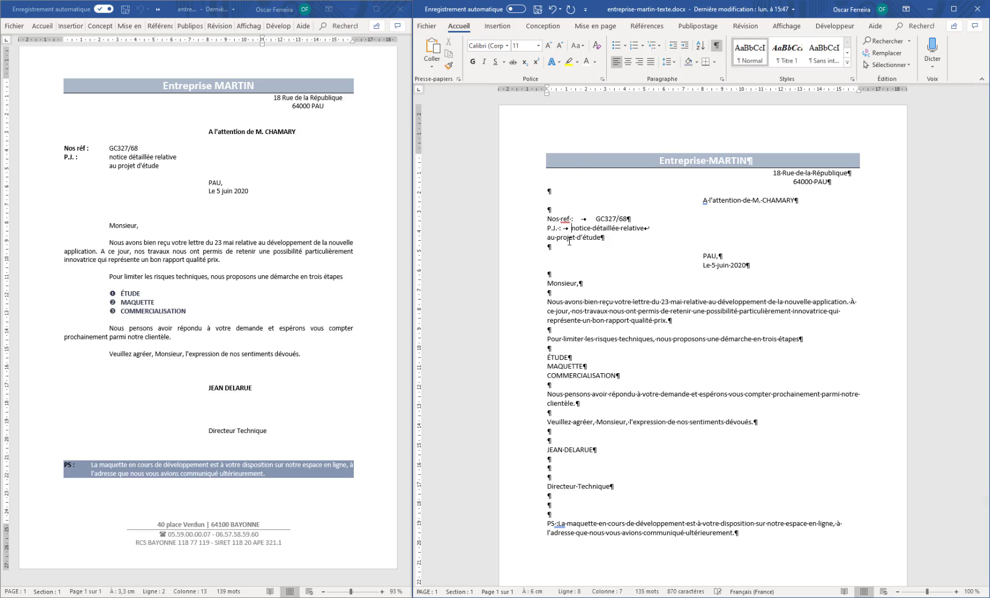
key("Tab")
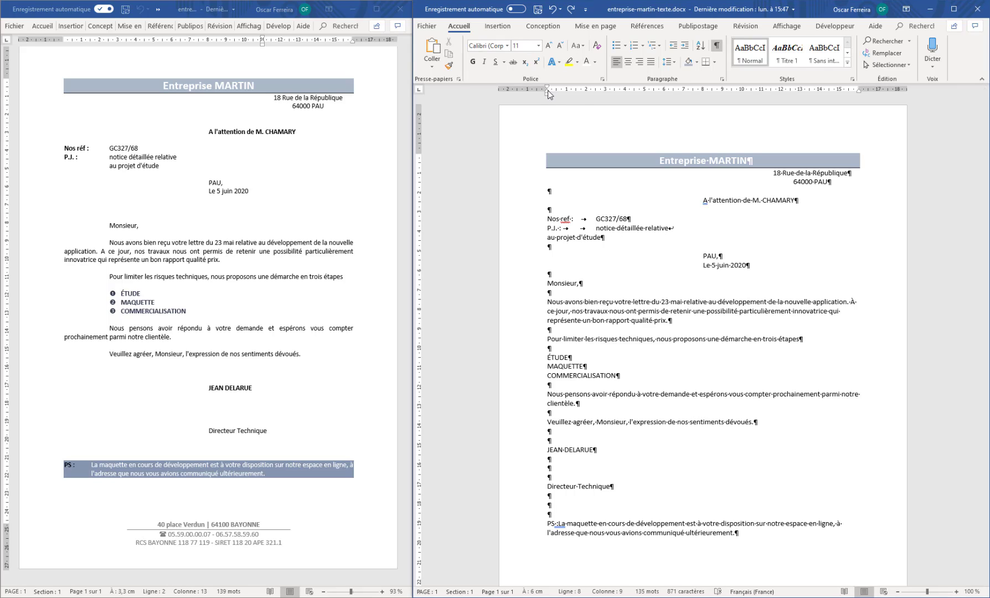
left_click_drag(547, 92, 596, 95)
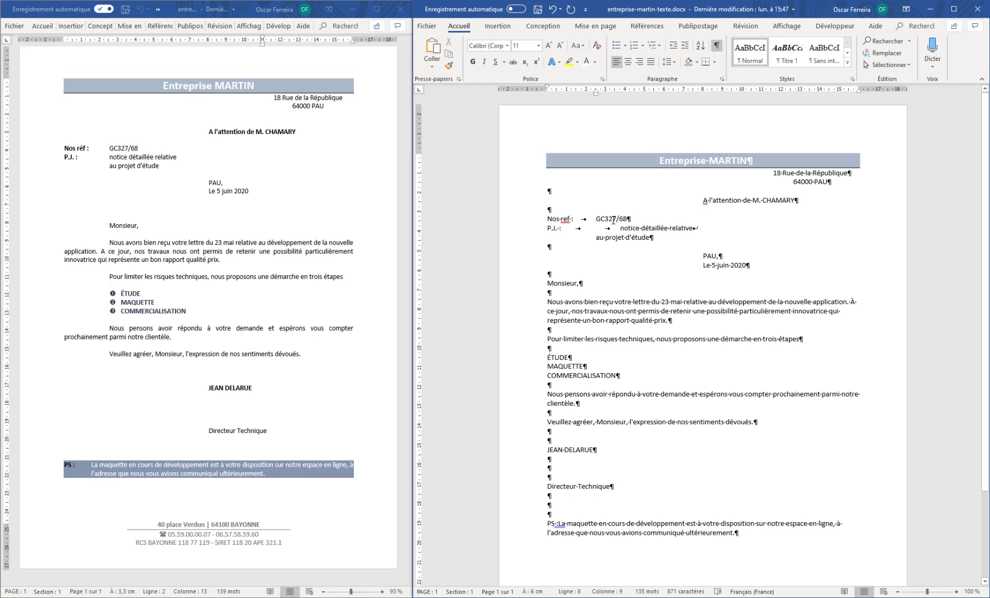
key("BackSpace")
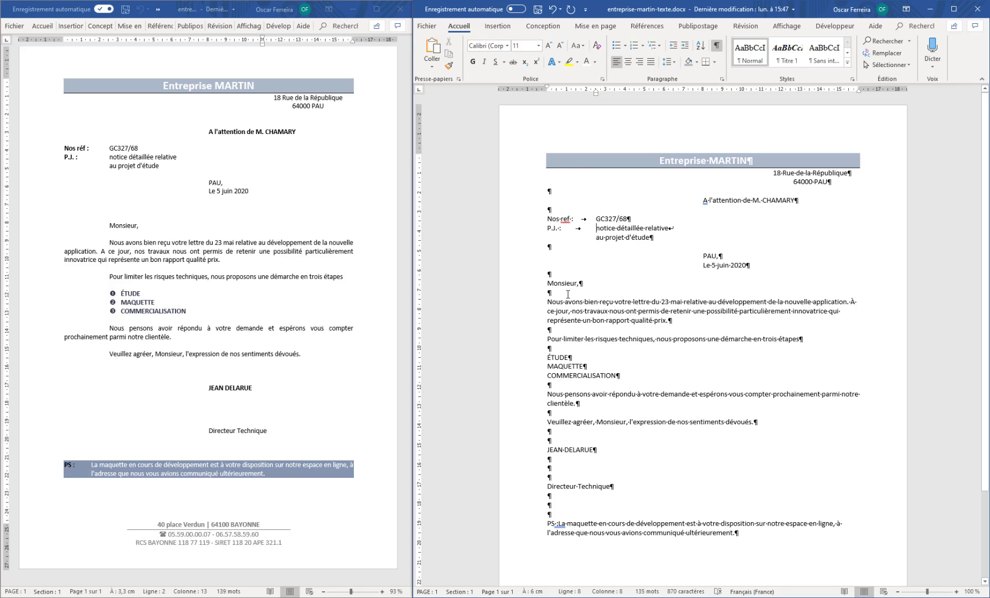
- Set a first-line indent of about 2.5 cm on the body paragraphs from "Monsieur," to "Veuillez agréer"
scroll(573, 346, "down", 2)
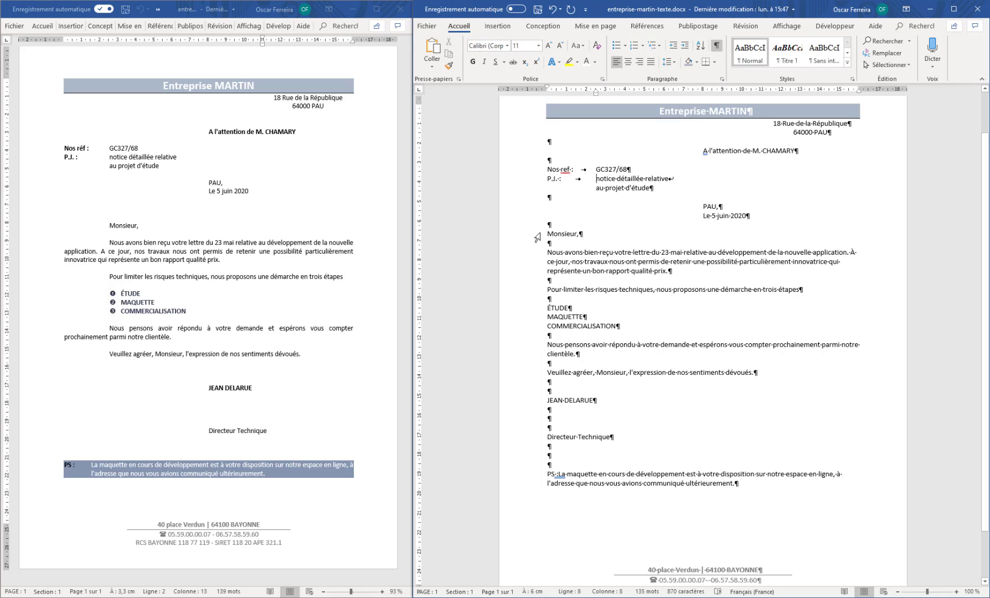
left_click_drag(538, 237, 520, 376)
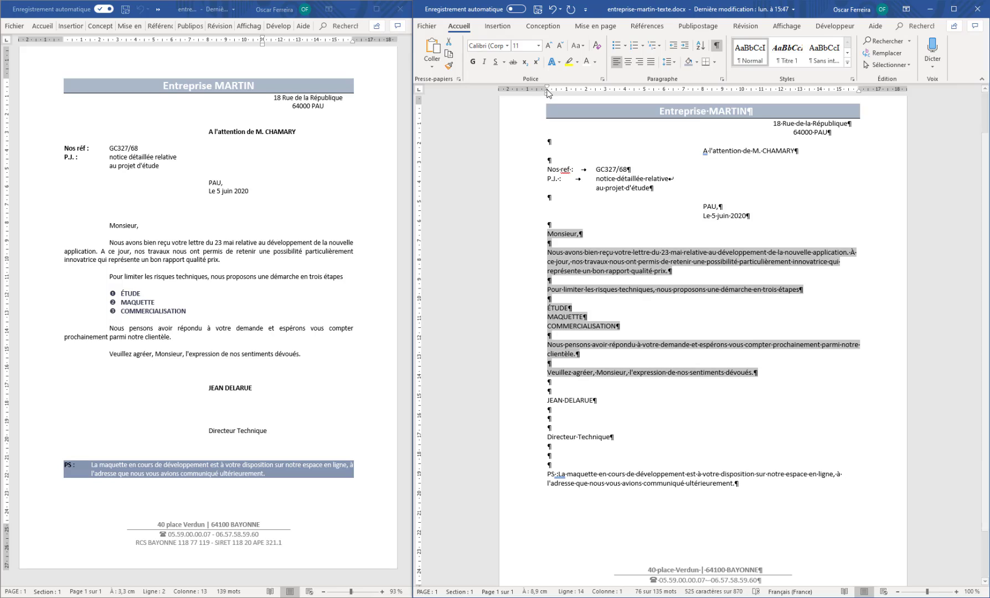
left_click_drag(547, 92, 599, 93)
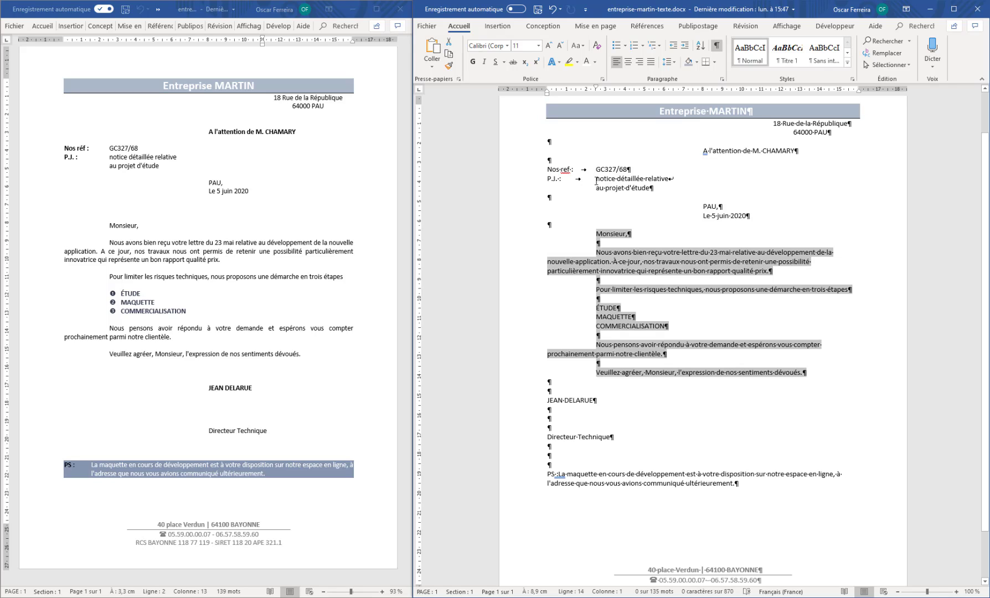
- Insert the Wingdings symbol ❶ (character code 140) in front of "ÉTUDE"
left_click(587, 313)
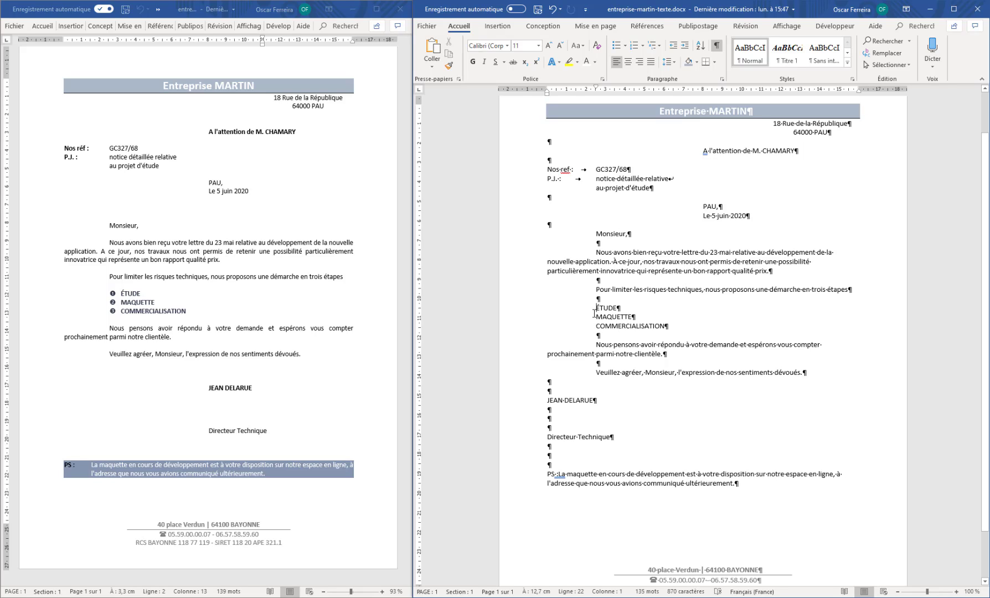
left_click(496, 27)
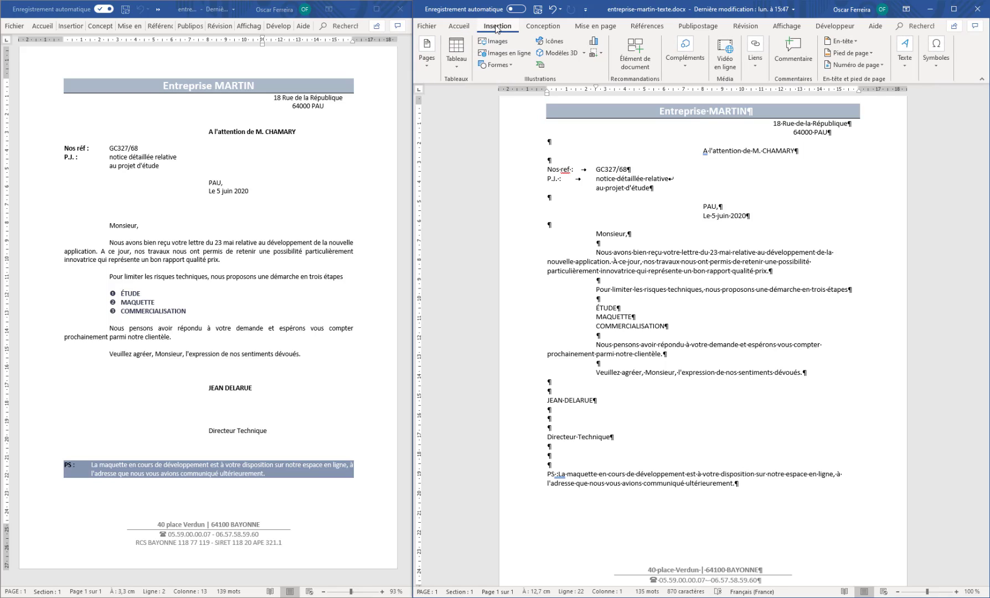
left_click(935, 63)
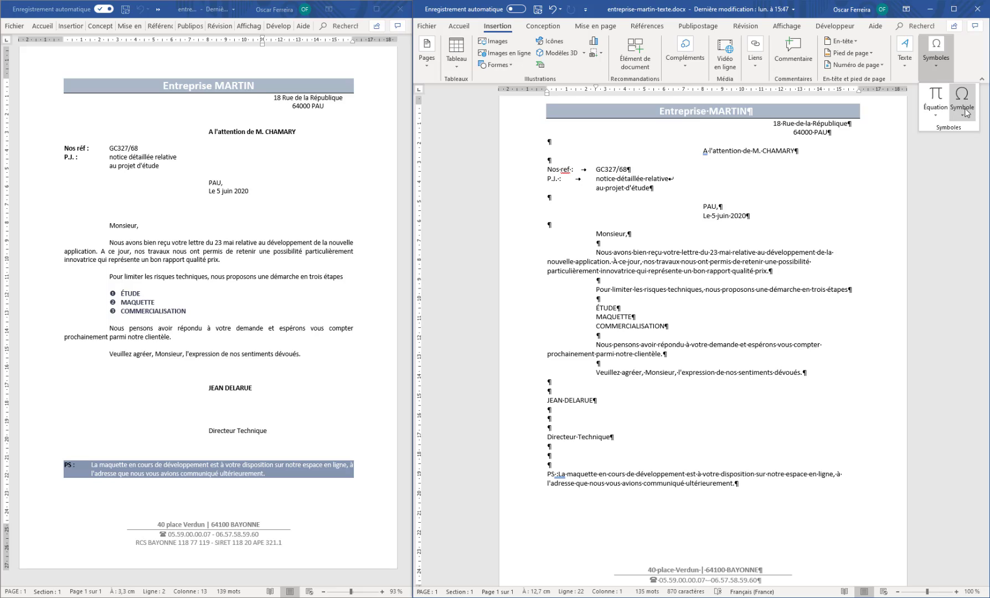
left_click(963, 110)
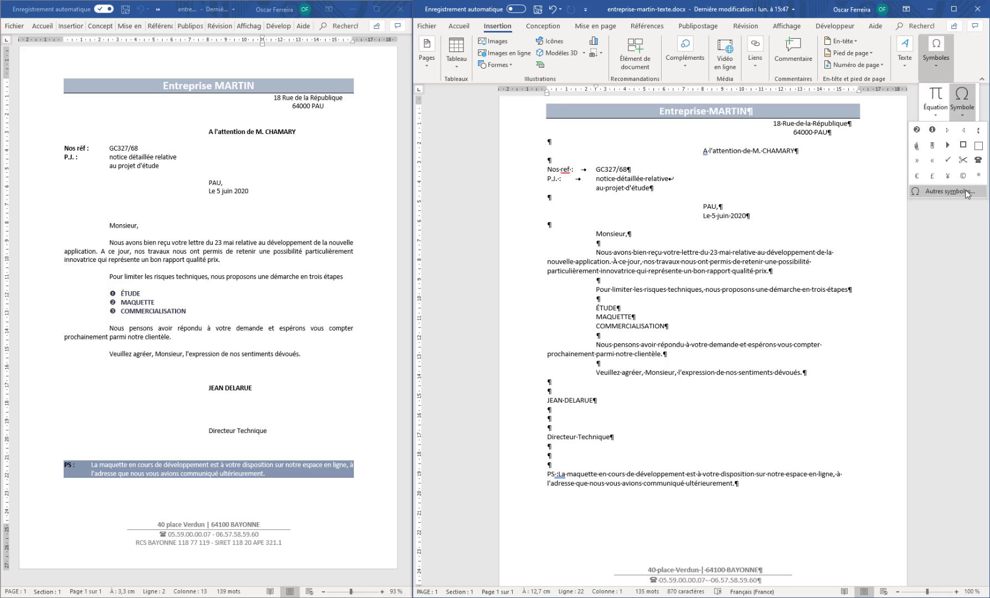
left_click(948, 192)
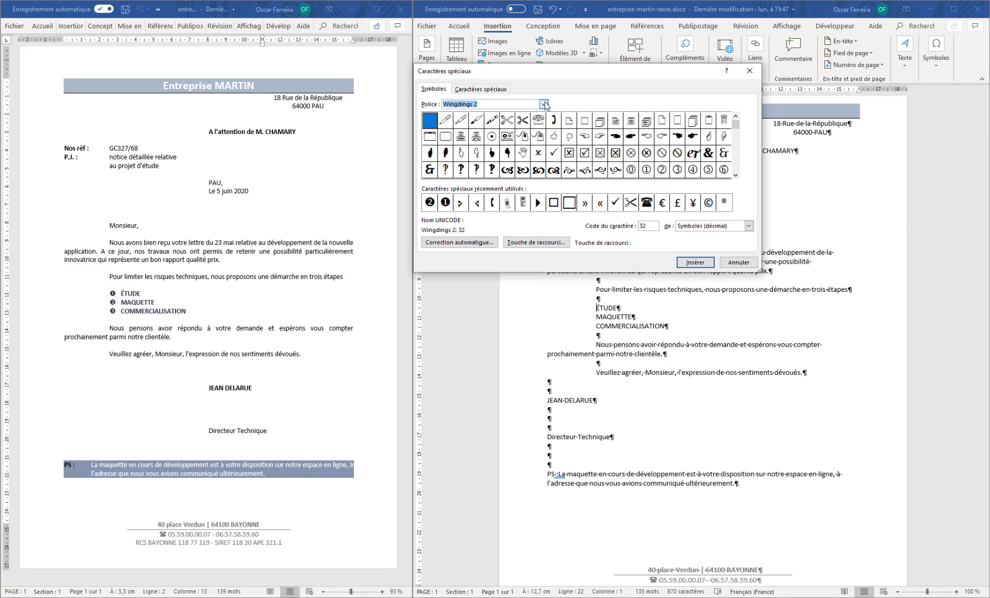
left_click(544, 104)
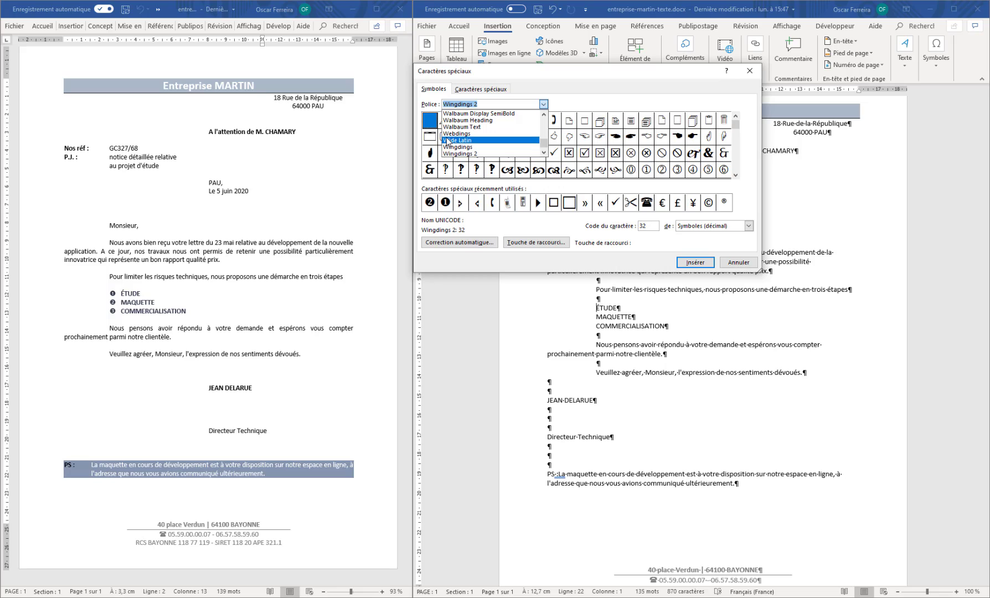
left_click(544, 153)
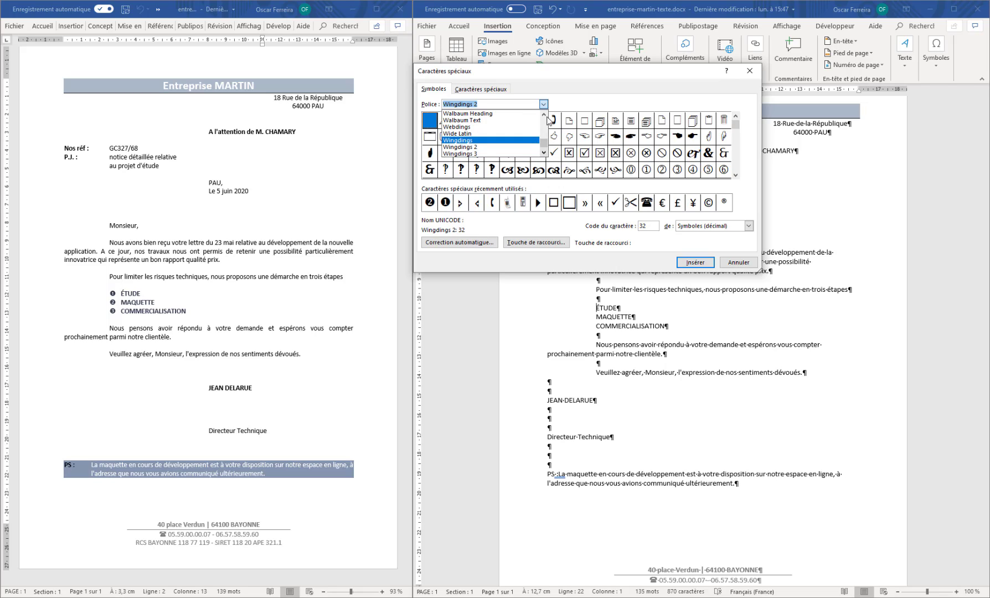
left_click(544, 116)
double_click(544, 153)
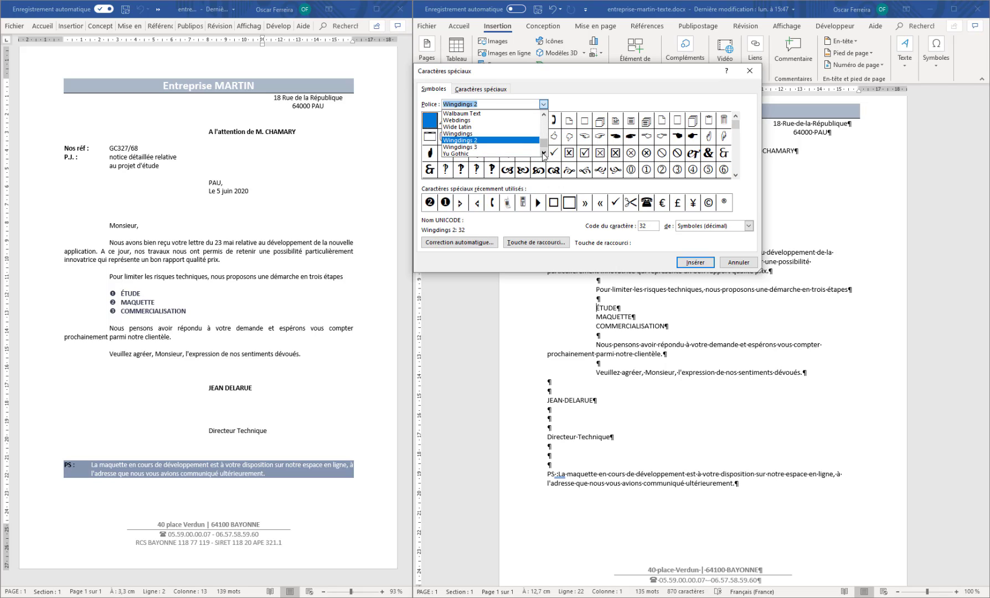
left_click(459, 134)
left_click(736, 175)
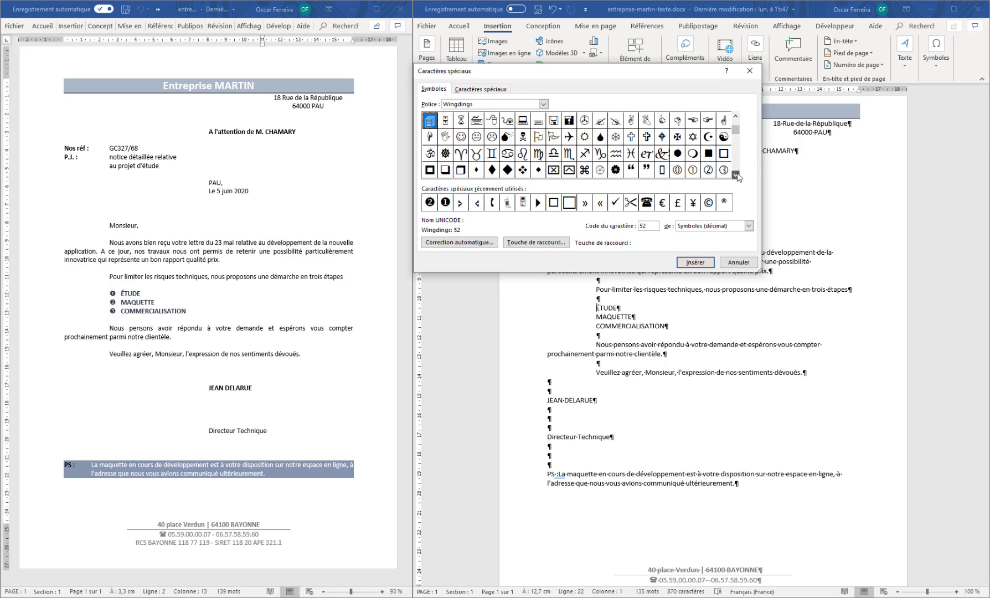
scroll(737, 176, "down", 1)
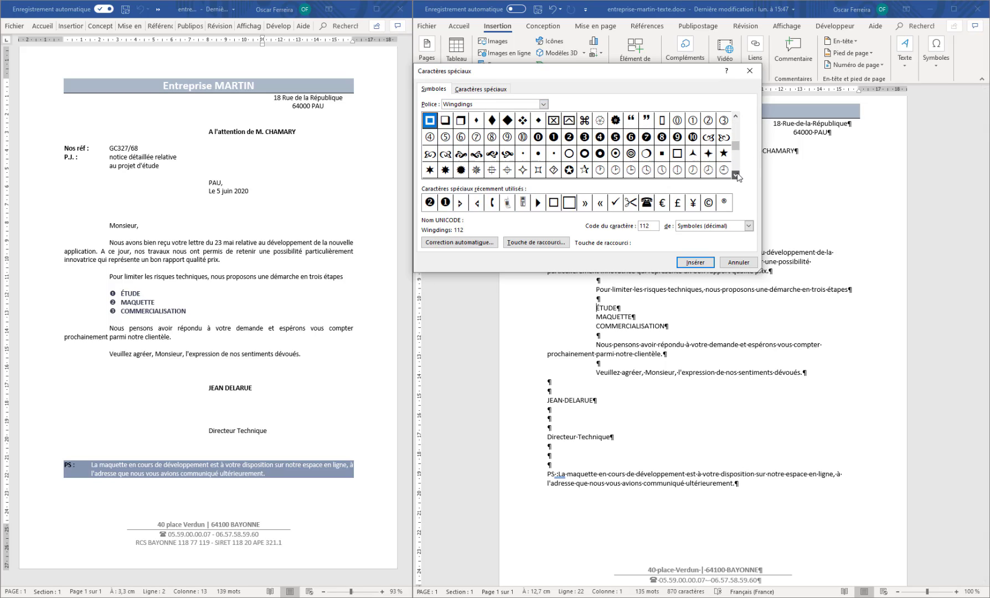
left_click(554, 138)
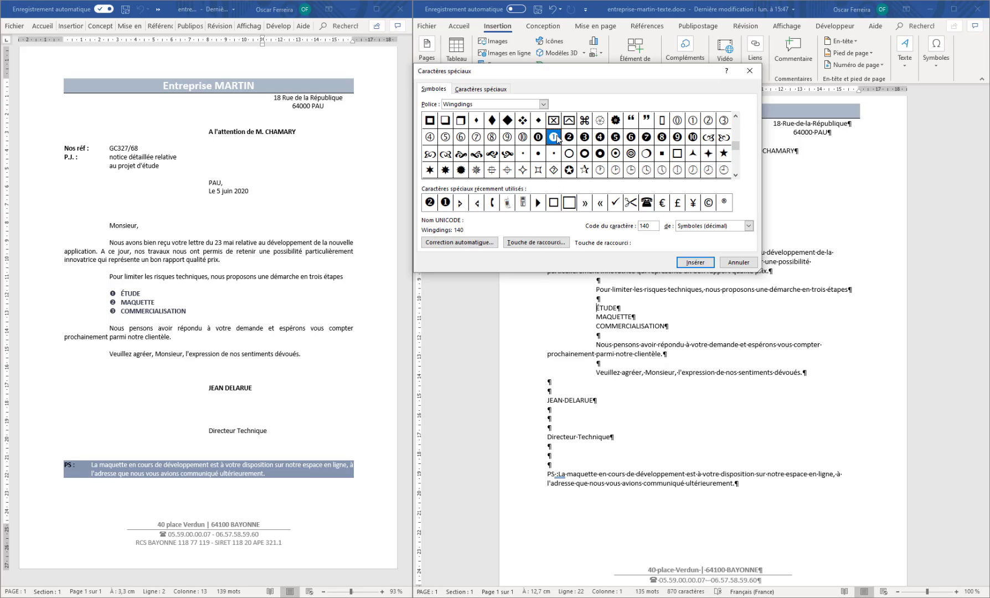
left_click(694, 262)
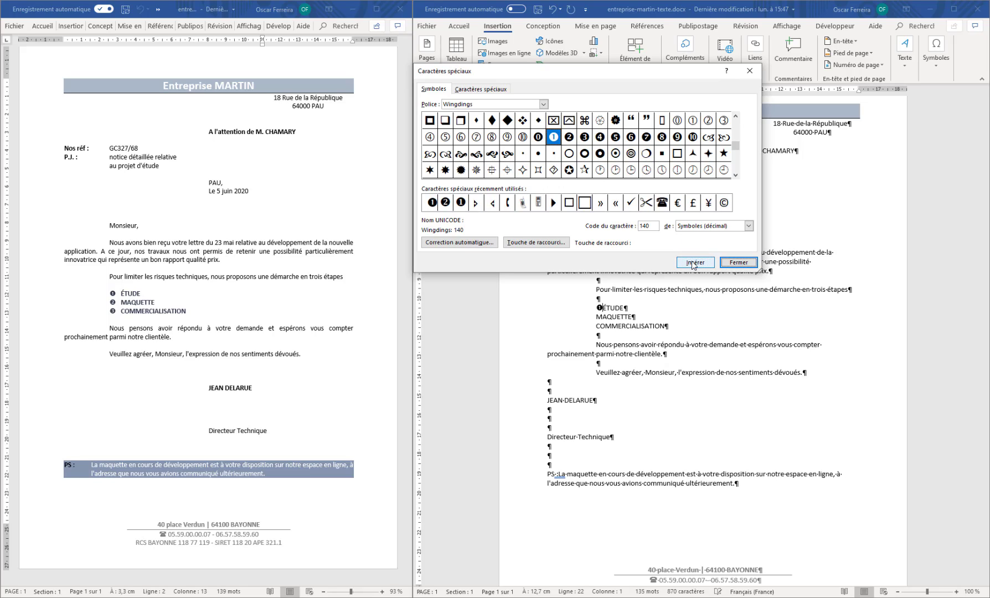
- Insert the Wingdings symbols ❷ (code 141) before "MAQUETTE" and ❸ (code 142) before "COMMERCIALISATION"
left_click(597, 316)
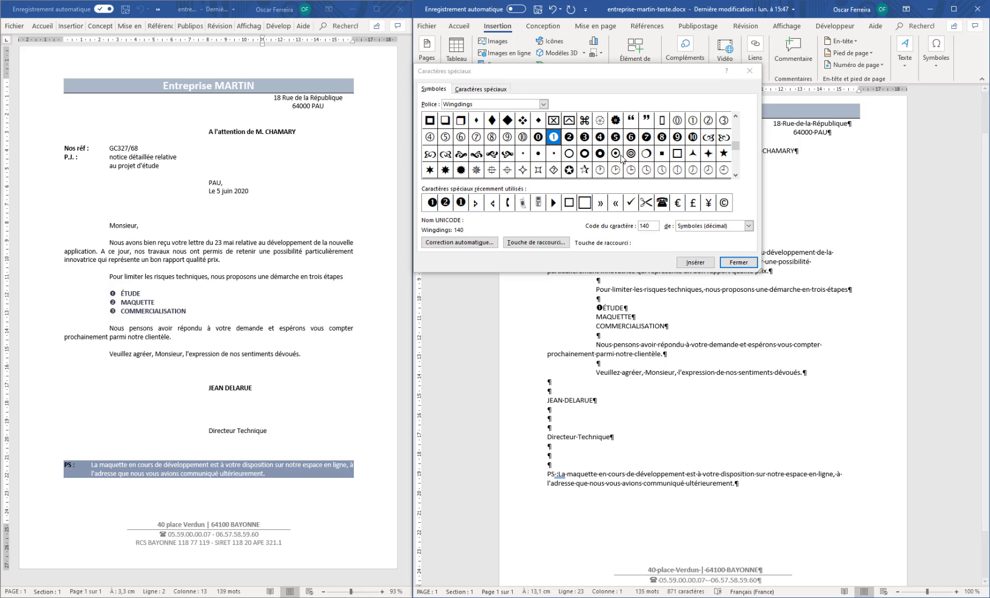
left_click(569, 138)
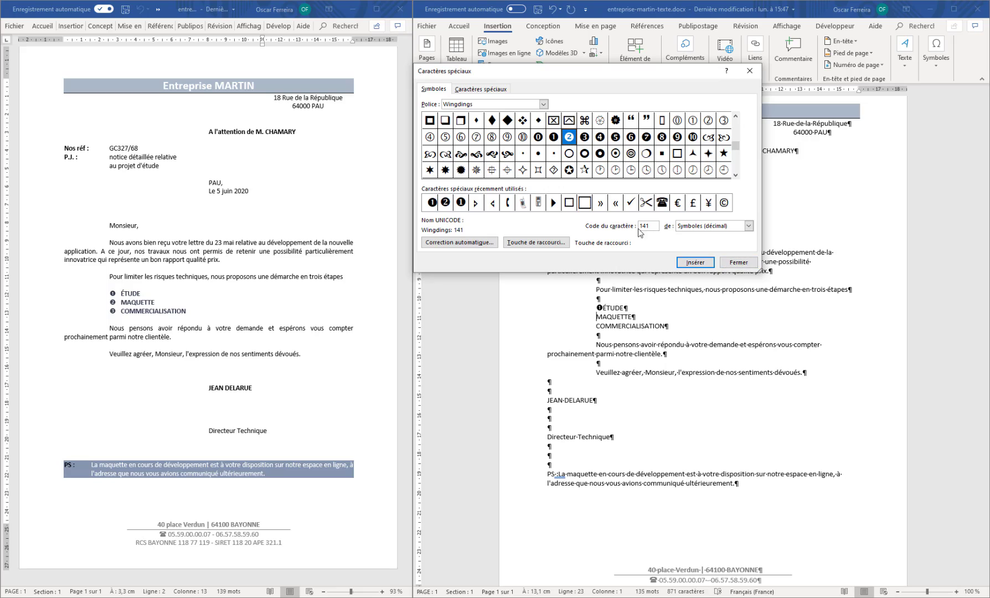
left_click(696, 262)
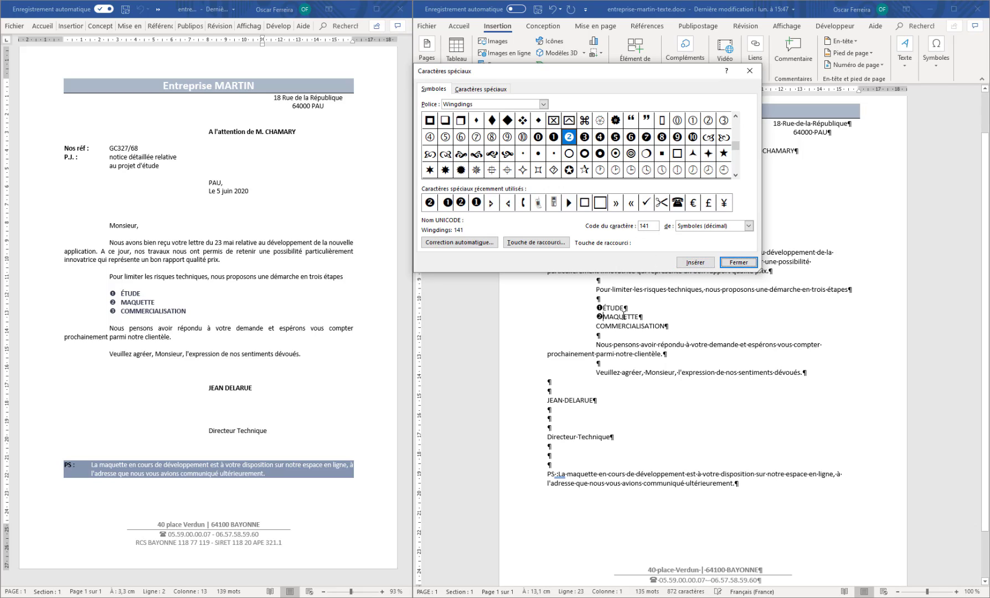
left_click(597, 327)
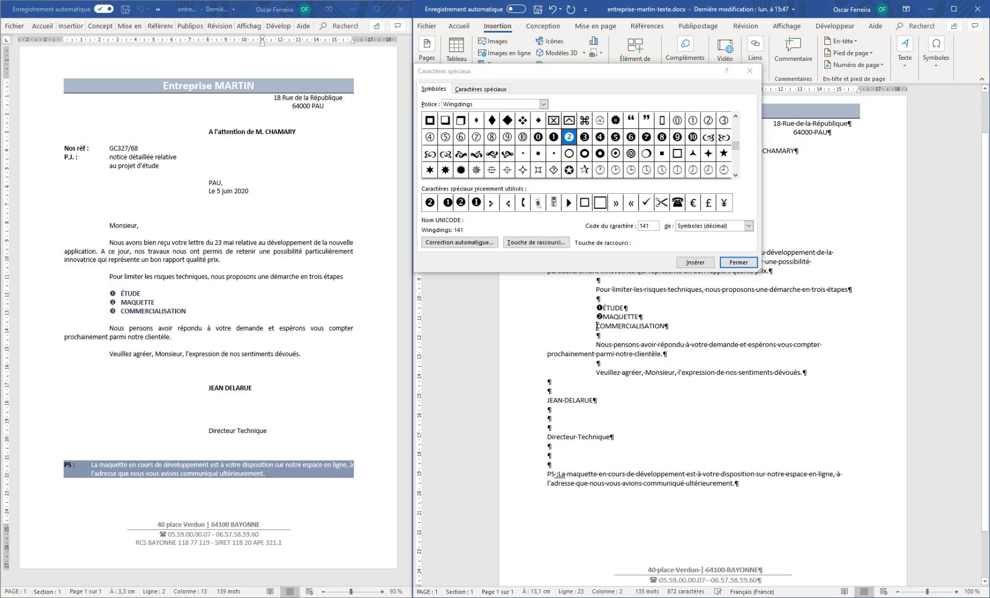
left_click(585, 140)
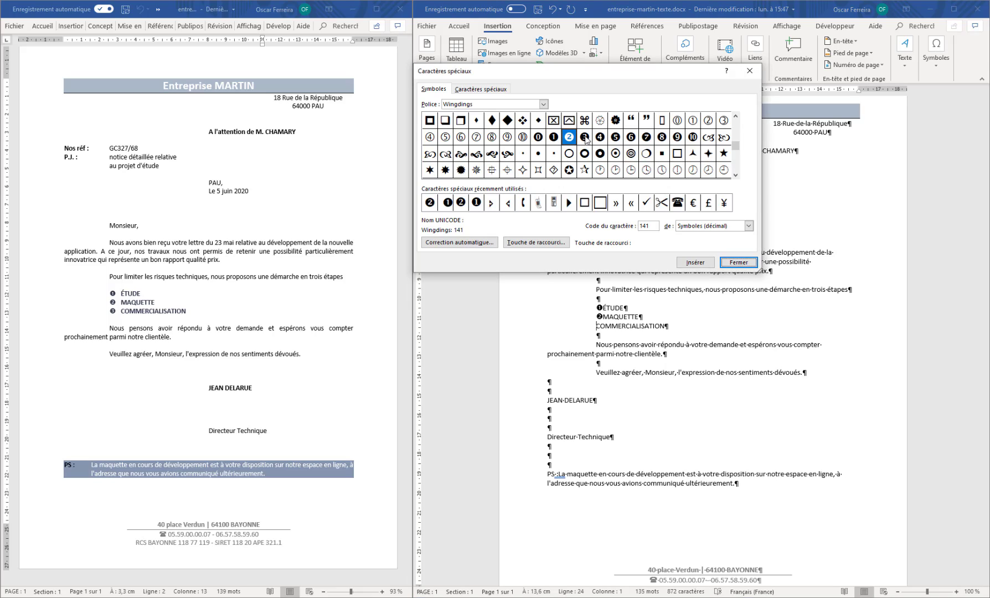
left_click(586, 140)
left_click(696, 264)
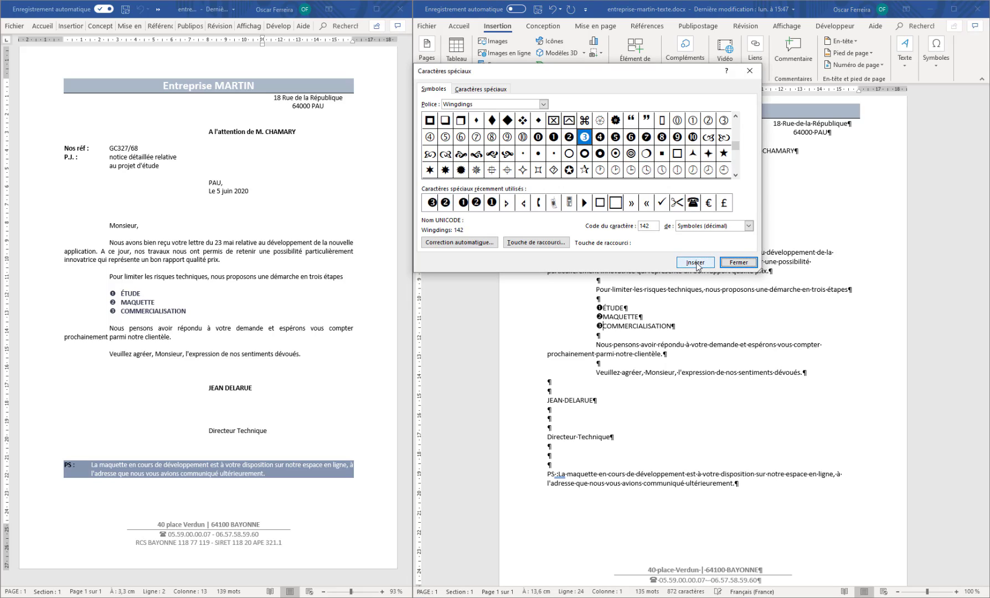
left_click(742, 264)
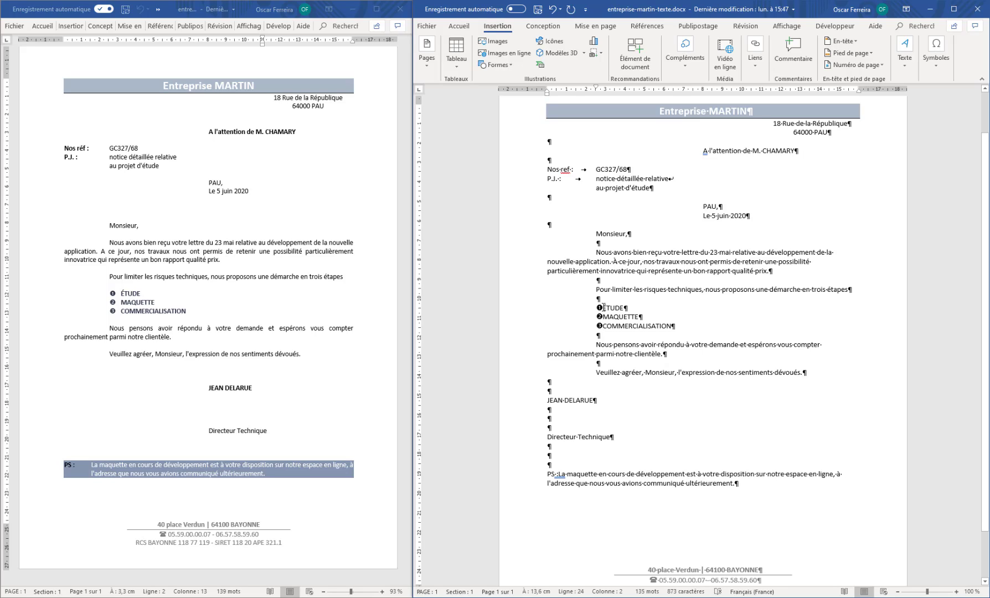
- Insert a tab between the number symbol and the text on the ÉTUDE, MAQUETTE and COMMERCIALISATION lines
left_click(603, 308)
key("Tab")
left_click(603, 316)
key("Tab")
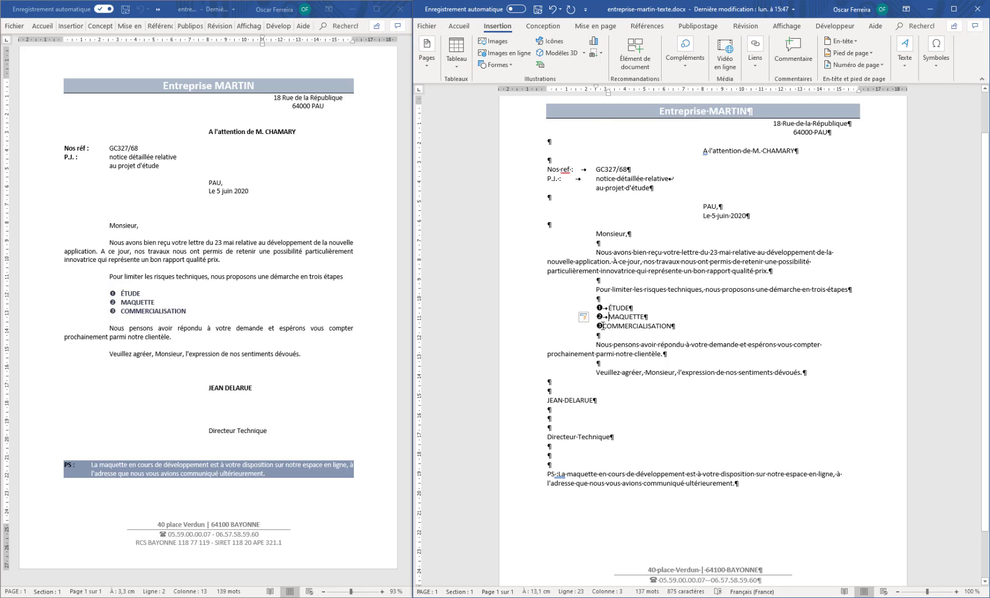
left_click(603, 327)
key("Tab")
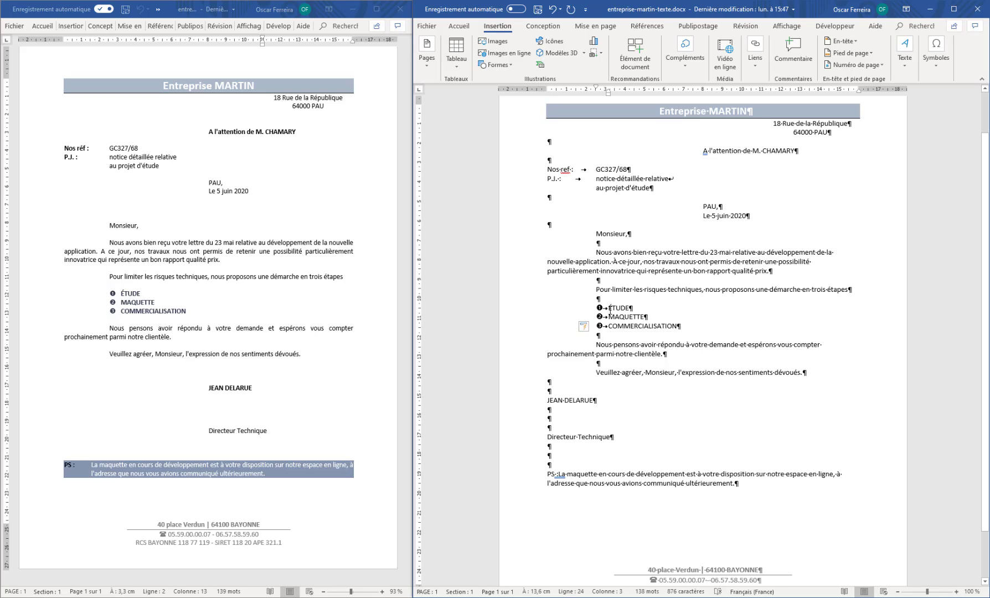
- Make the ÉTUDE, MAQUETTE and COMMERCIALISATION list items bold
left_click_drag(534, 311, 535, 330)
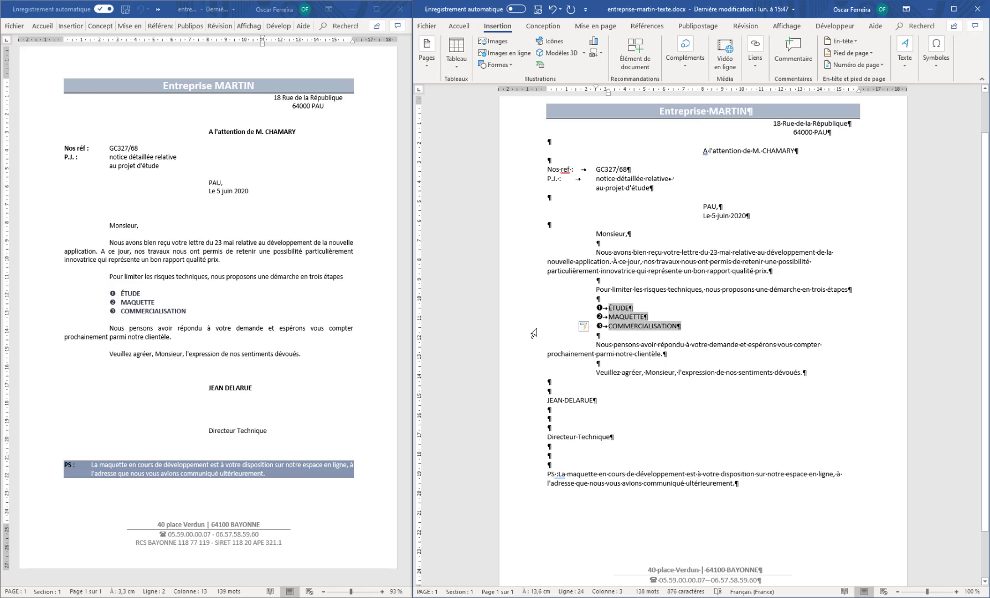
left_click(461, 27)
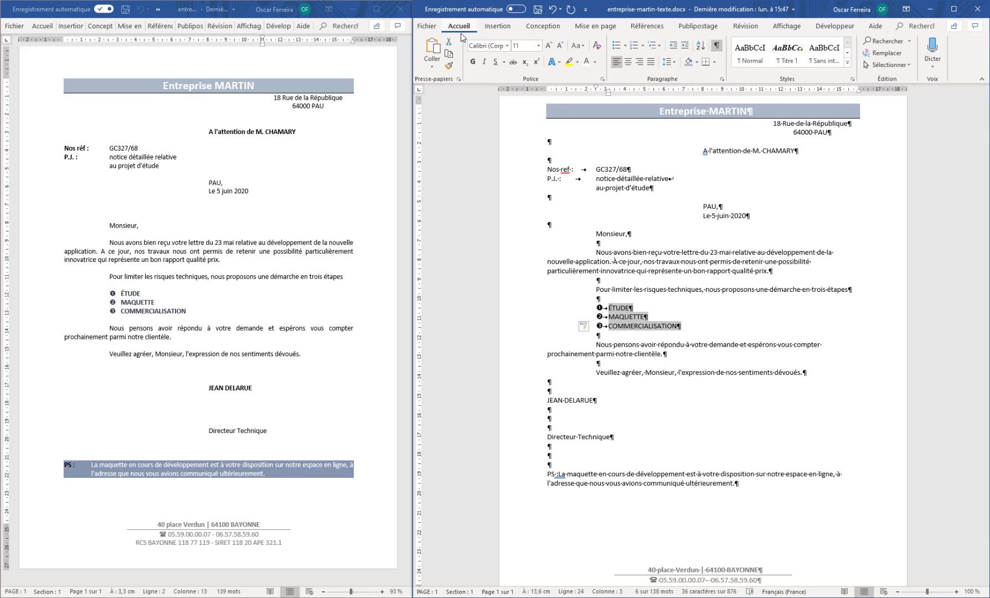
left_click(472, 63)
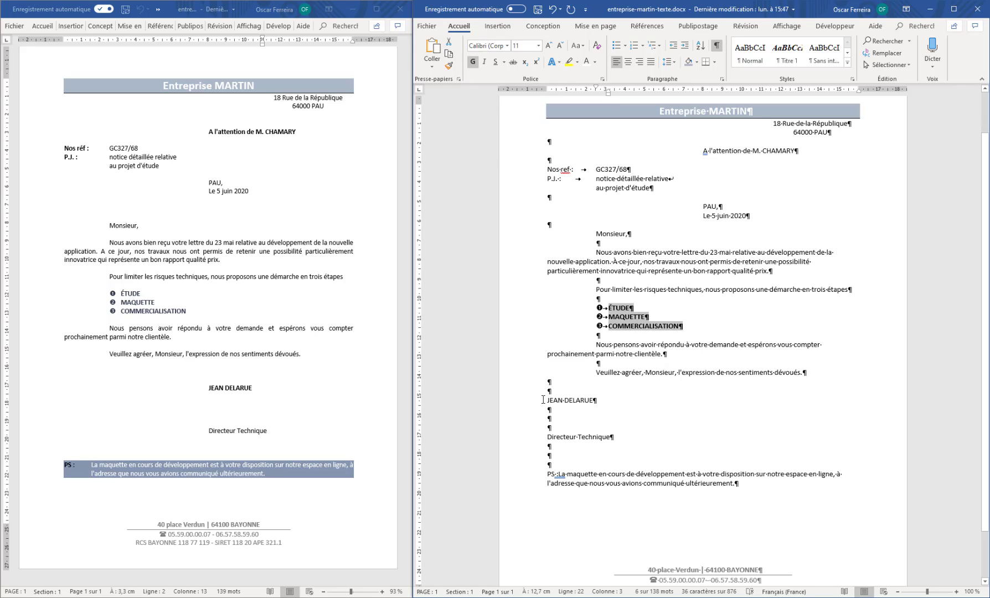
- Indent the block from the signatory's name to "Directeur Technique" to 8 cm and make the name bold
left_click_drag(530, 401, 527, 443)
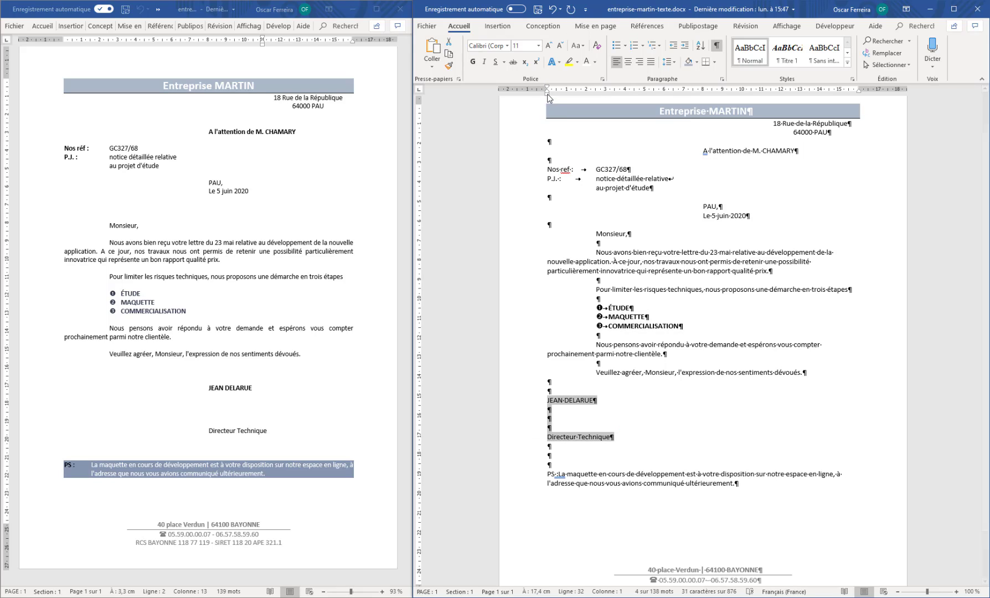
left_click_drag(547, 94, 704, 106)
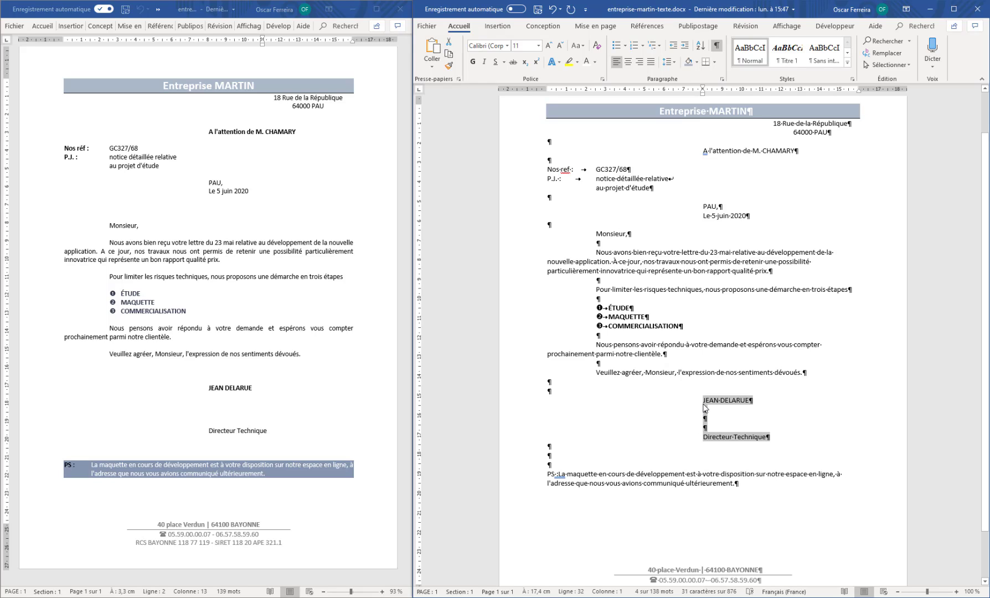
left_click(520, 407)
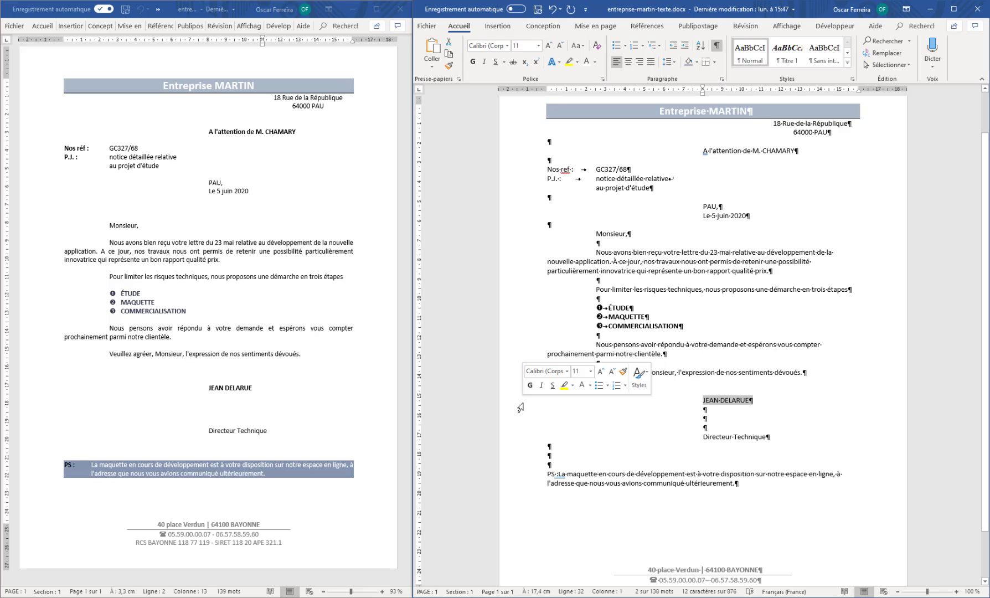
left_click(472, 61)
- Shade the PS paragraph with the same blue-grey theme colour as the "Entreprise MARTIN" title banner
scroll(572, 327, "down", 2)
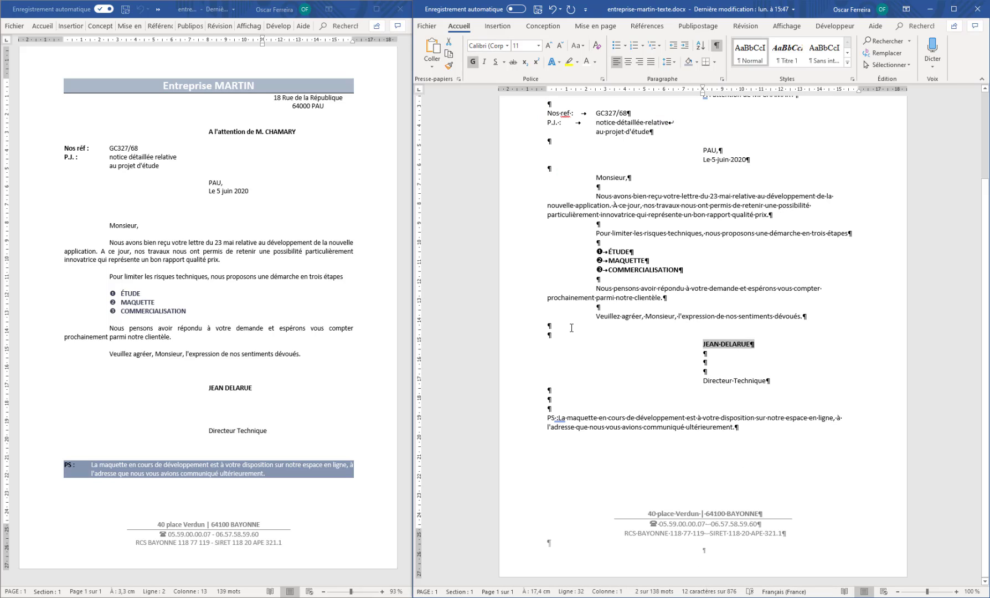
left_click(589, 419)
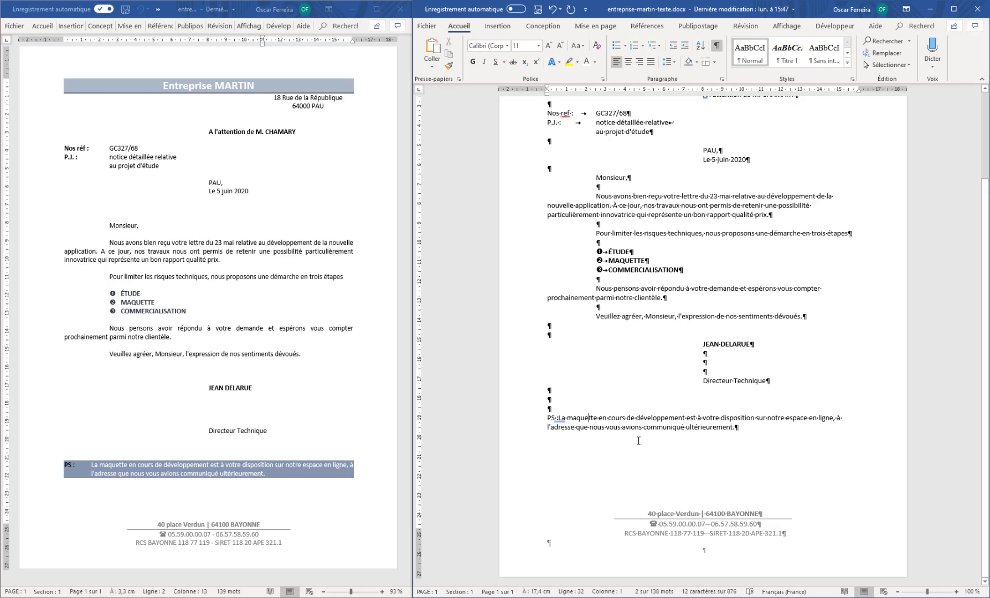
left_click(697, 62)
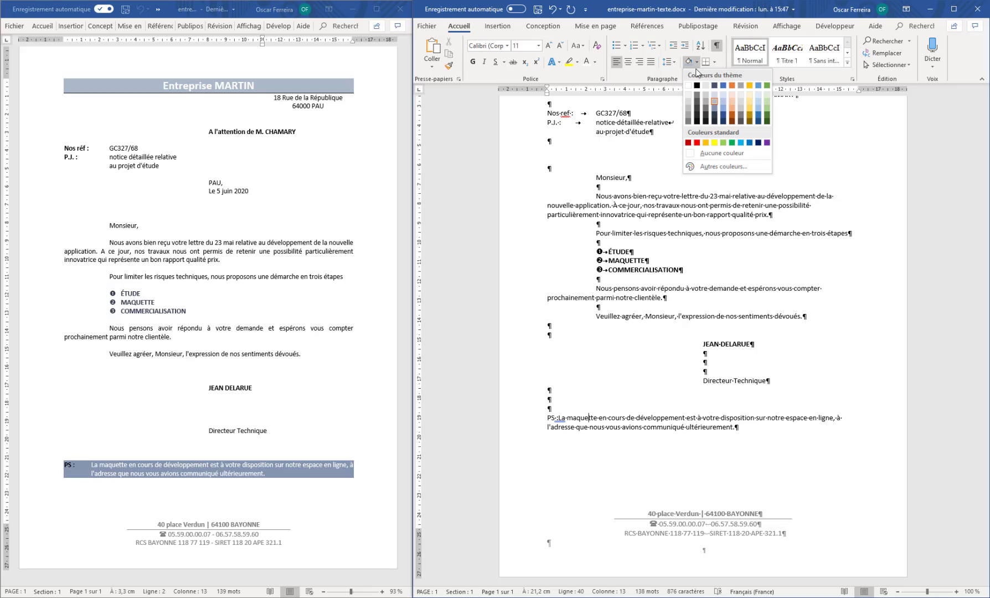
left_click(715, 102)
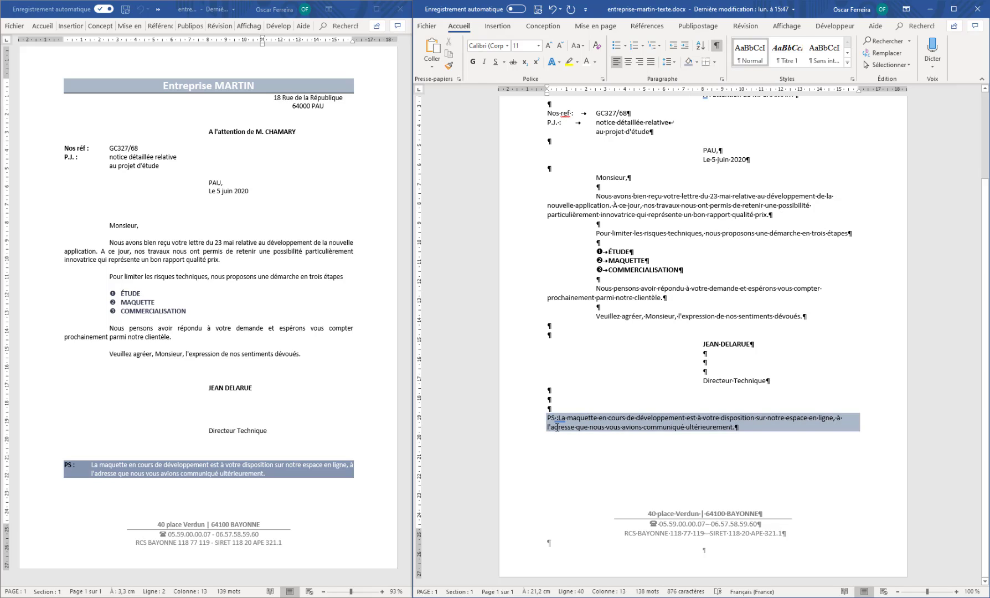
- Set the PS text off with a tab and a 2.5 cm hanging indent, and make the "PS :" label bold
key("Tab")
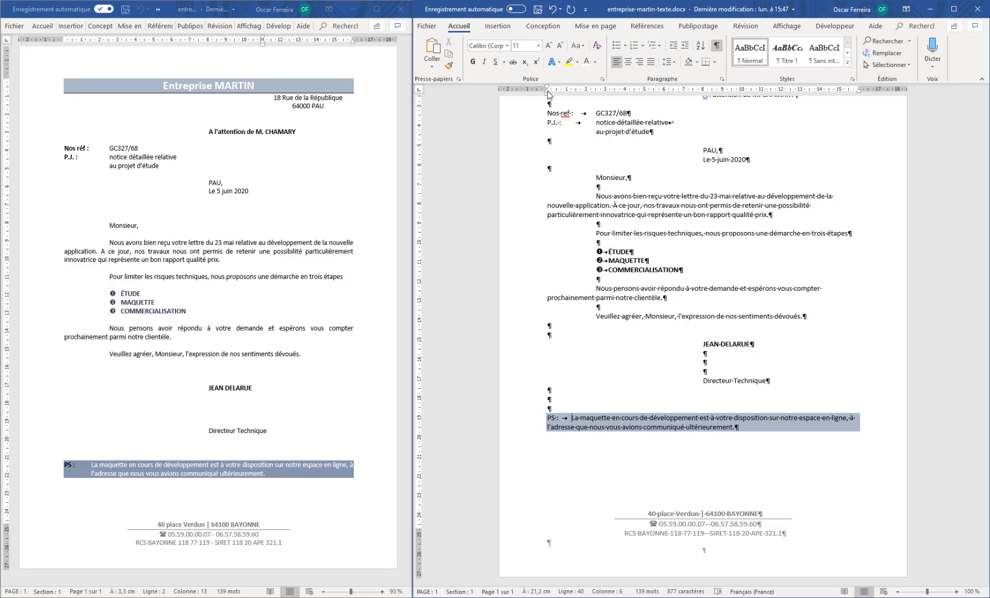
left_click_drag(548, 92, 597, 103)
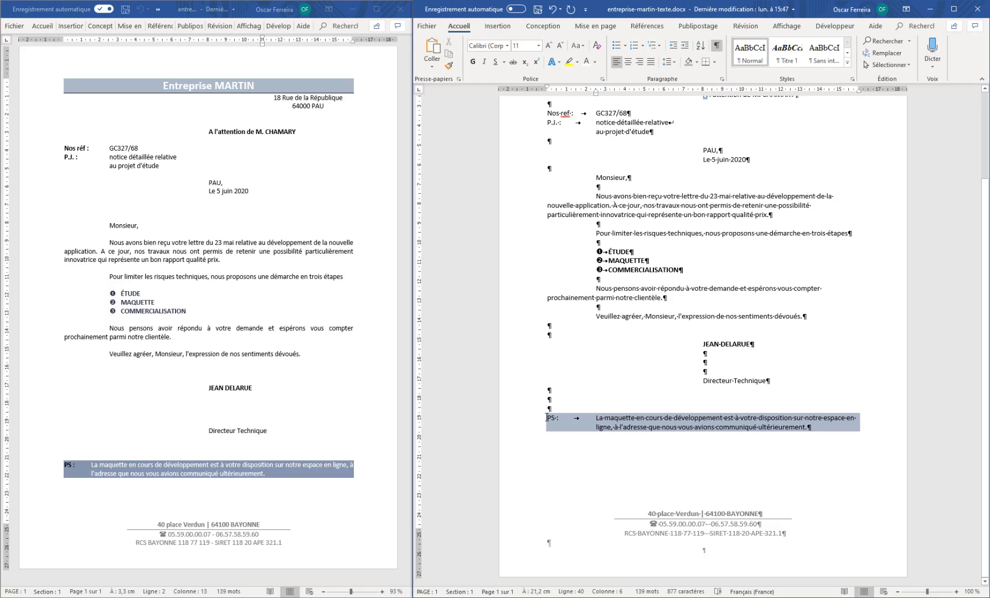
left_click_drag(560, 416, 560, 417)
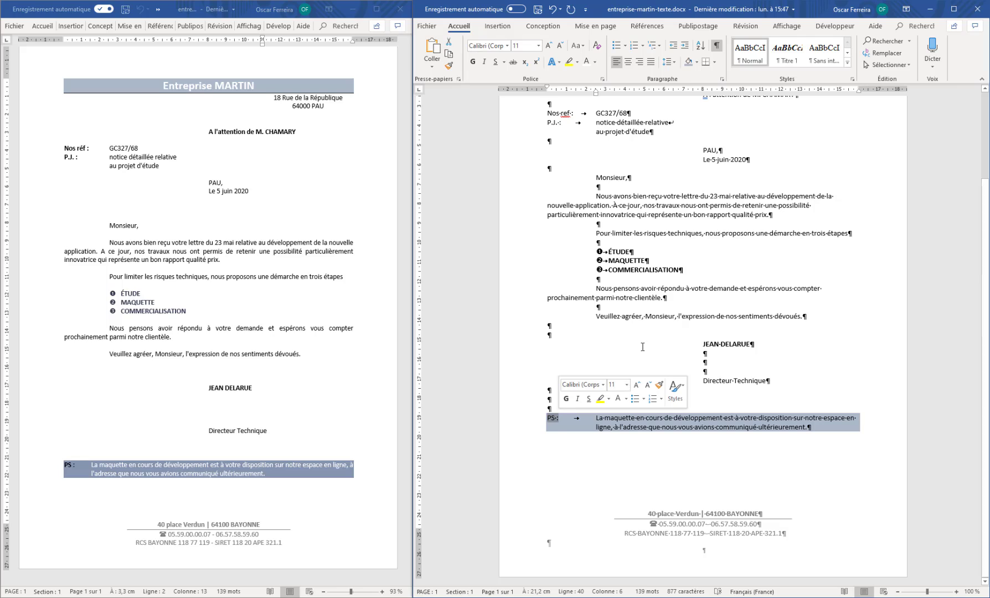
left_click(474, 62)
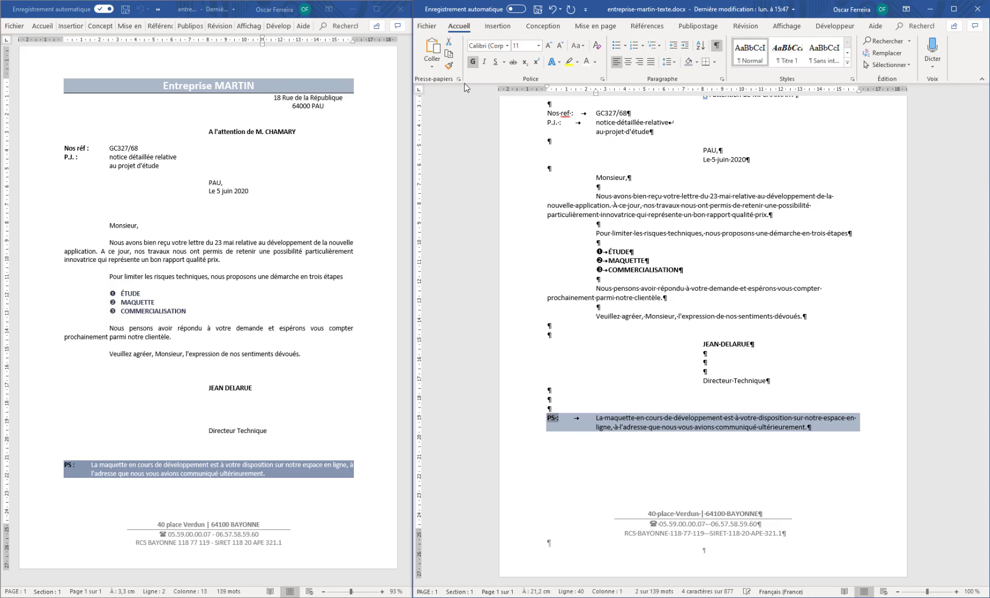
- Add two blank lines above "Monsieur,", one above the signatory's name and one between that name and "Directeur Technique"
scroll(615, 220, "up", 3)
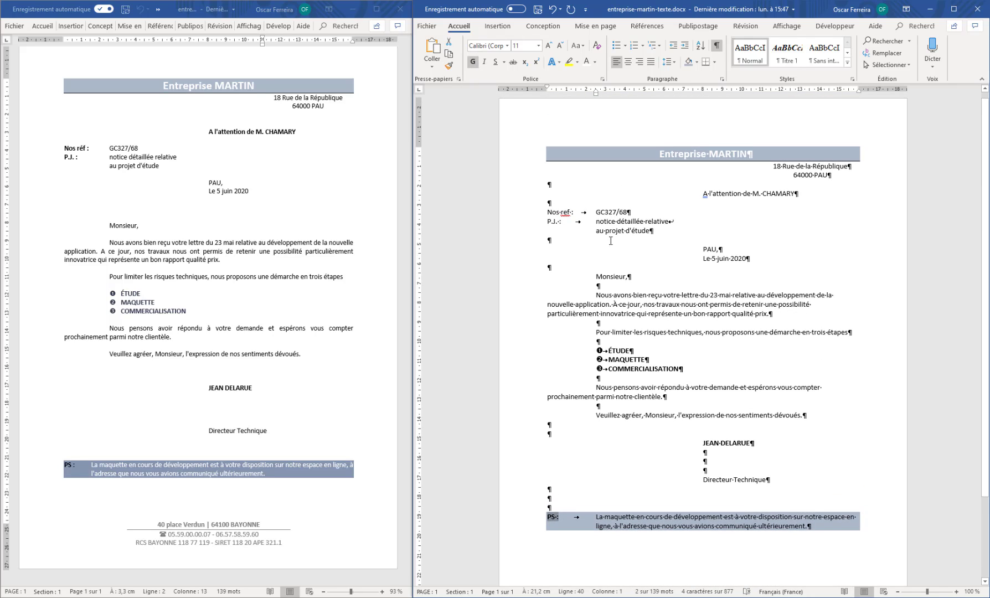
left_click(559, 269)
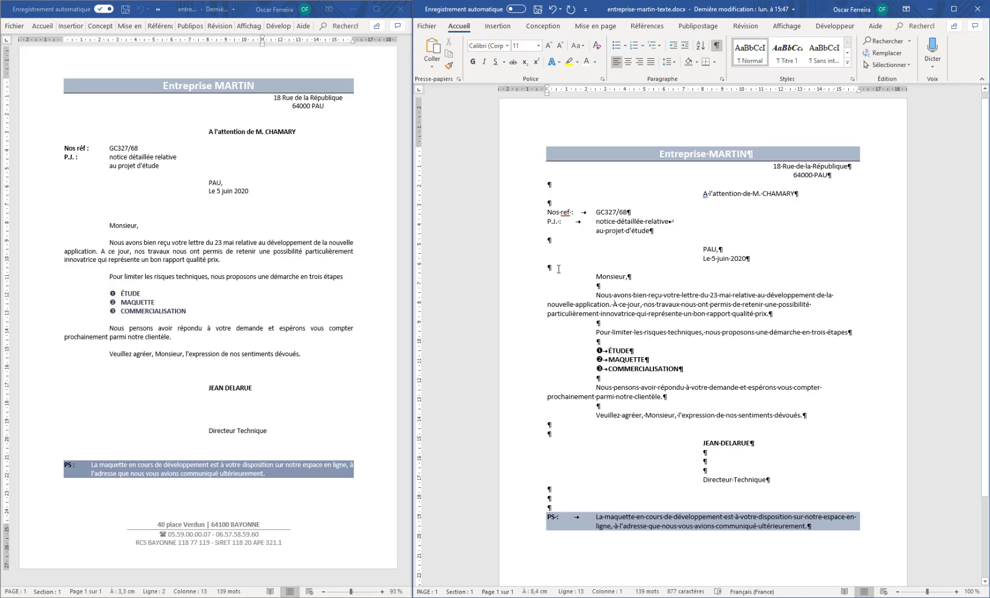
key("Return")
key("Return")
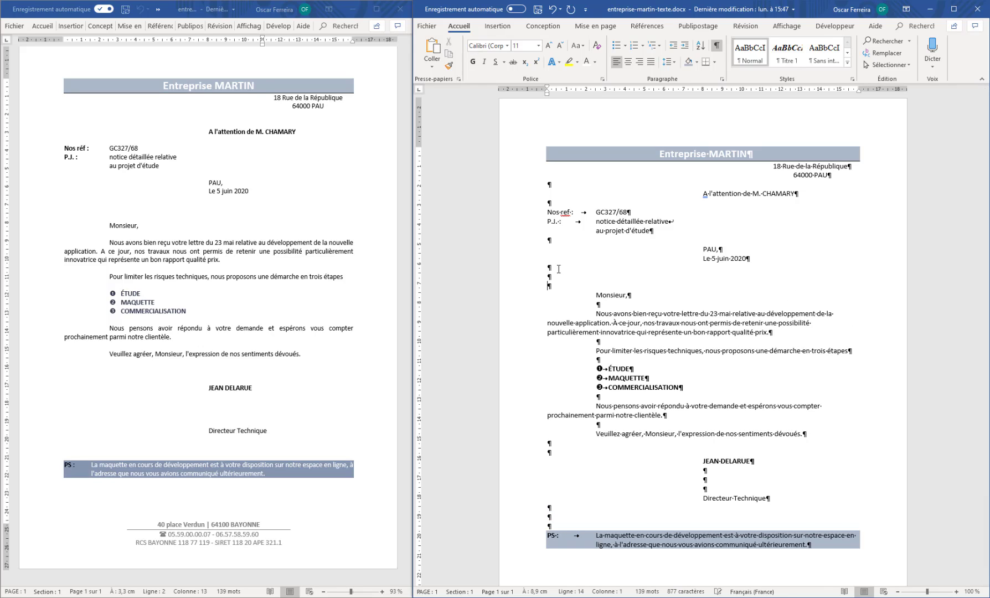
scroll(578, 395, "down", 3)
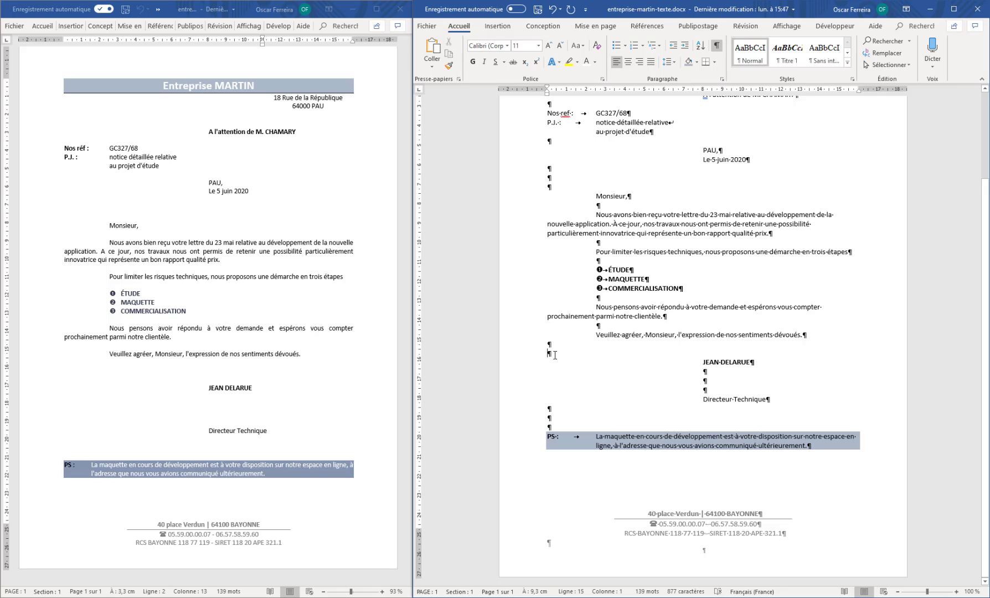
key("Return")
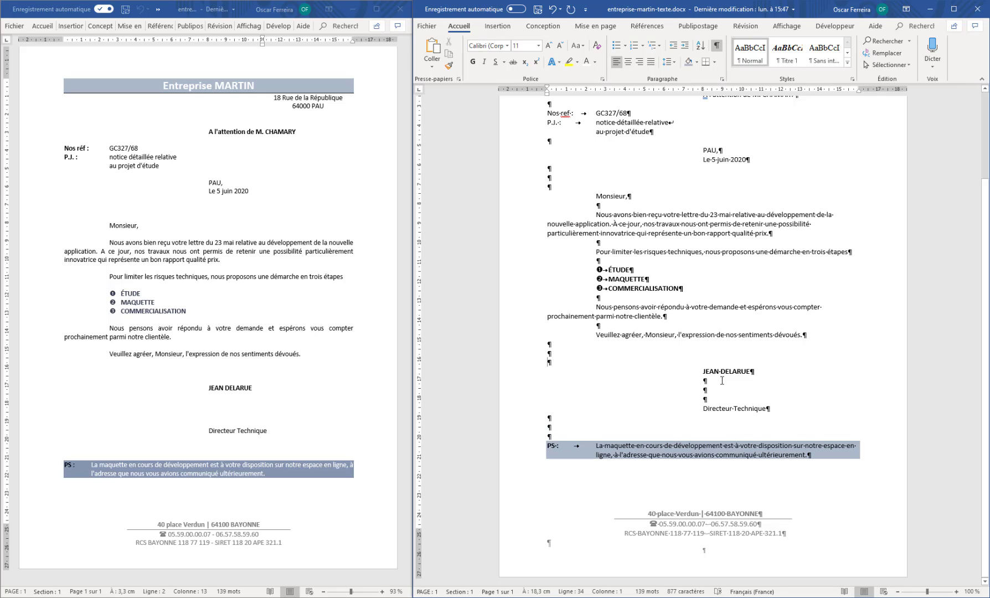
key("Return")
- Make the "A l'attention de" addressee line bold
scroll(700, 475, "up", 2)
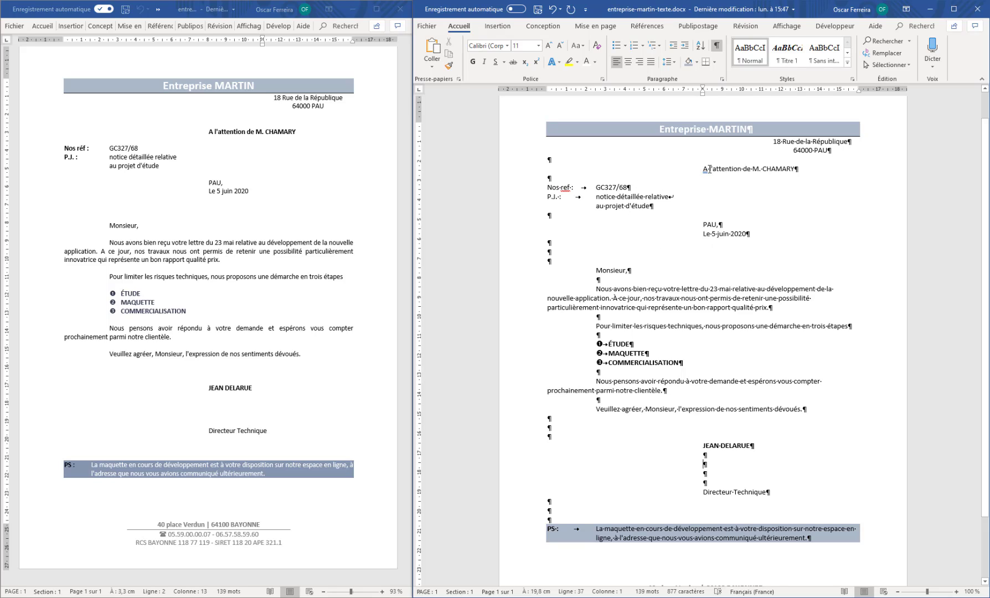
left_click(529, 169)
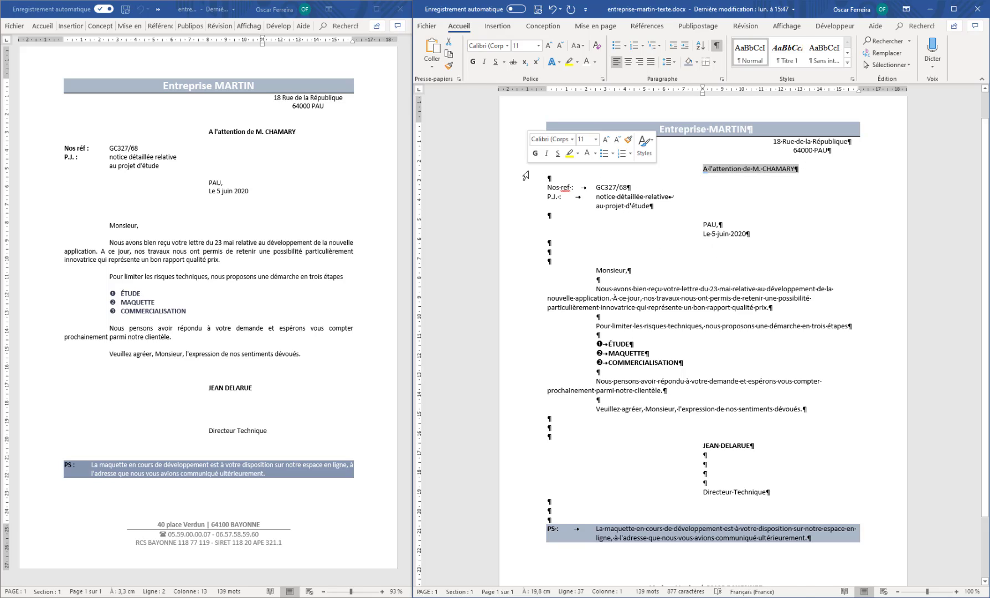
left_click(473, 63)
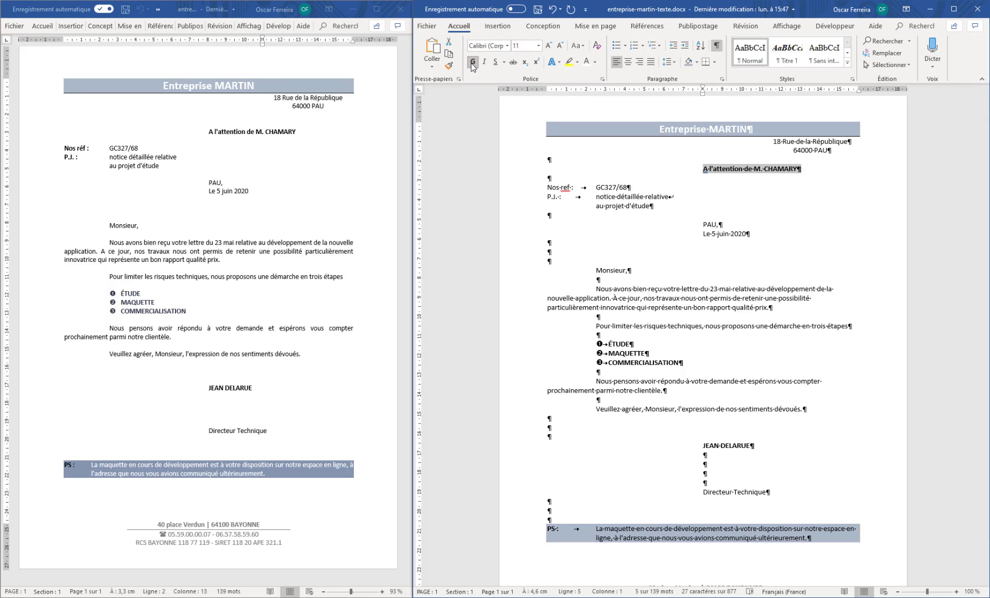
left_click(815, 170)
- Format the PS message text, from "La maquette" to "ultérieurement.", in white bold
scroll(694, 321, "down", 3)
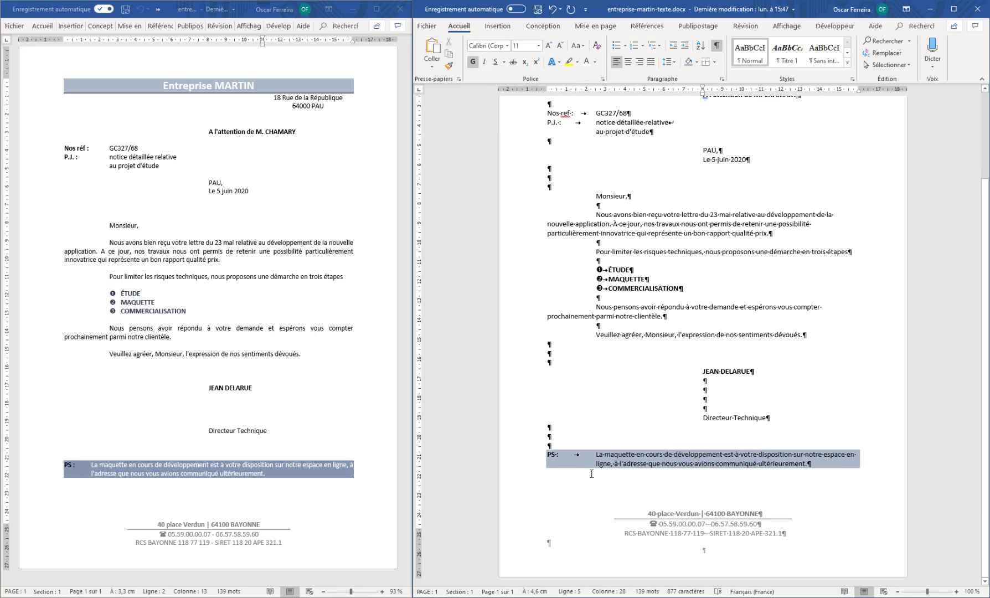
left_click(598, 454)
left_click_drag(597, 455, 808, 463)
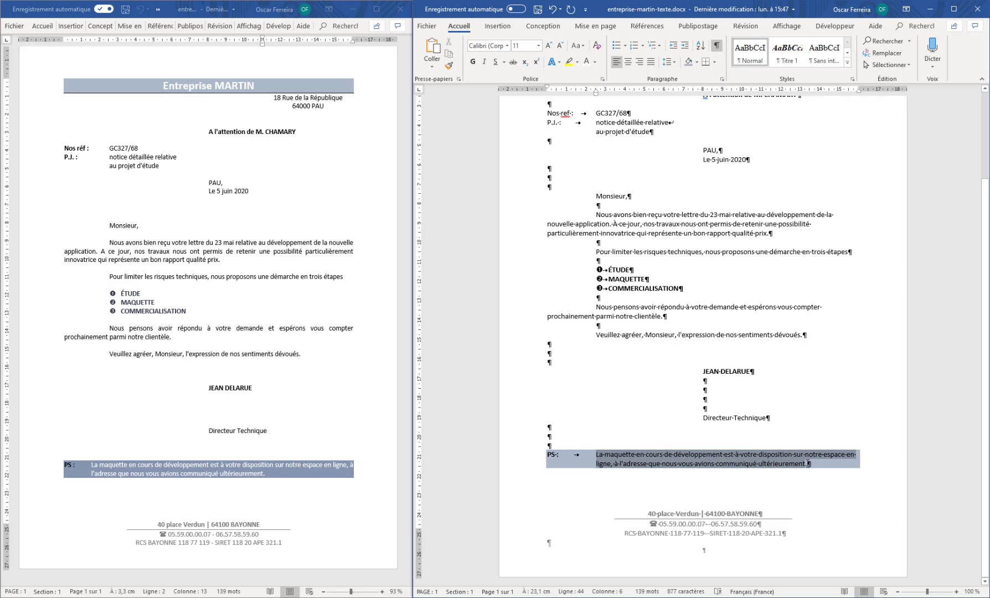
left_click(586, 63)
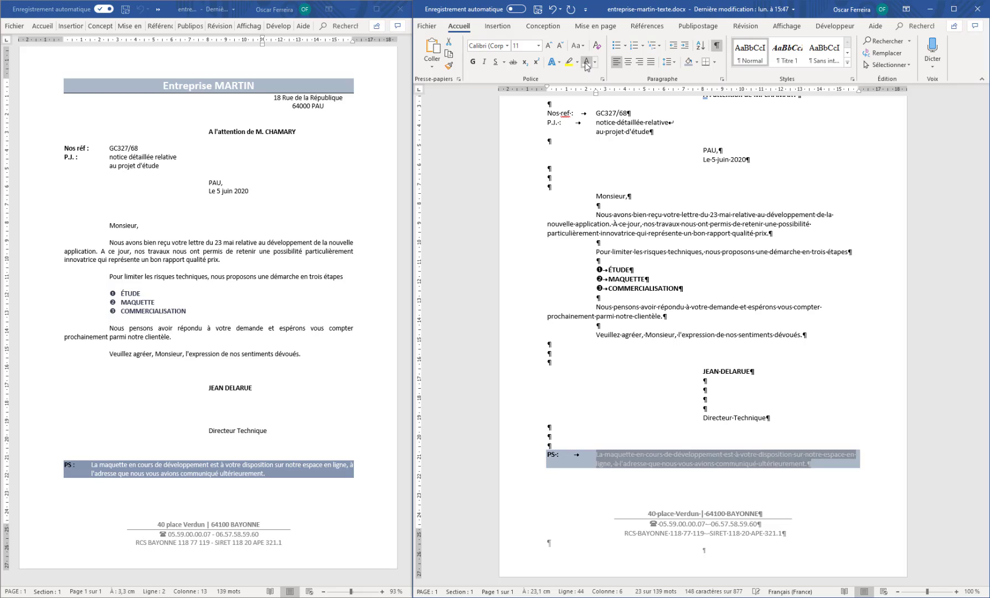
left_click(474, 62)
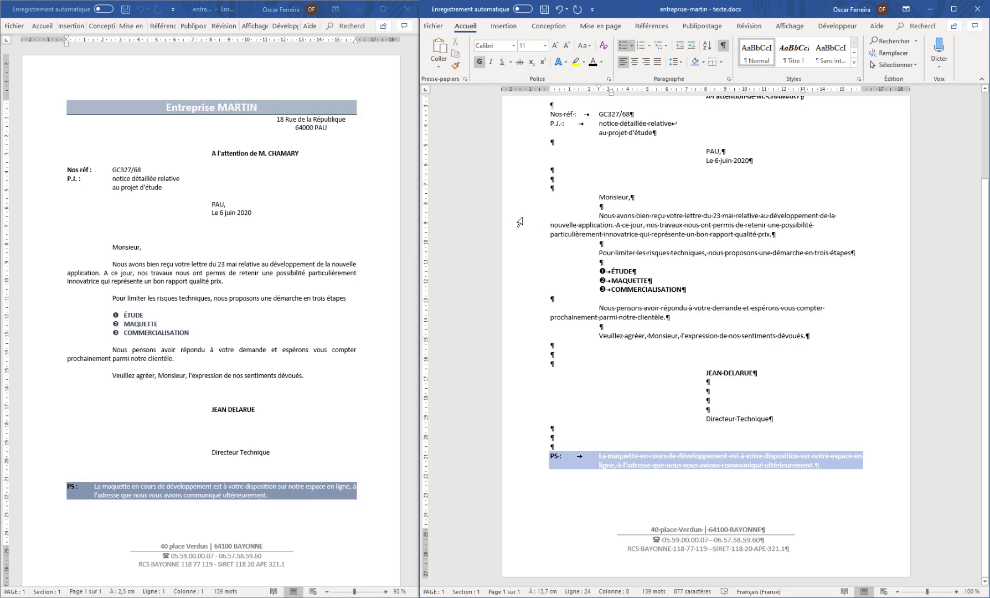
- Justify the letter body from "Nous avons bien reçu" through "Veuillez agréer"
left_click_drag(520, 220, 521, 339)
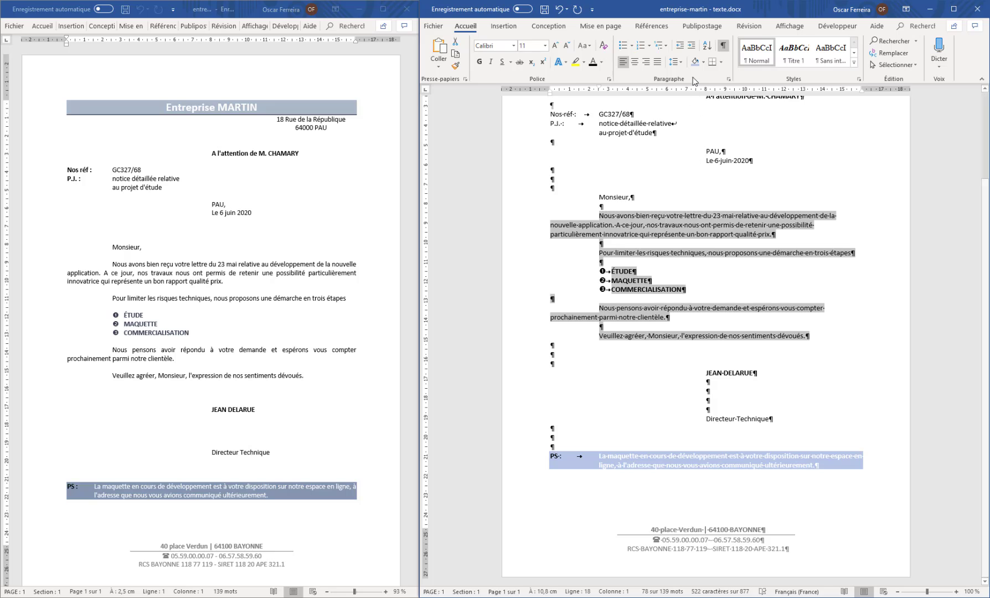
left_click(657, 63)
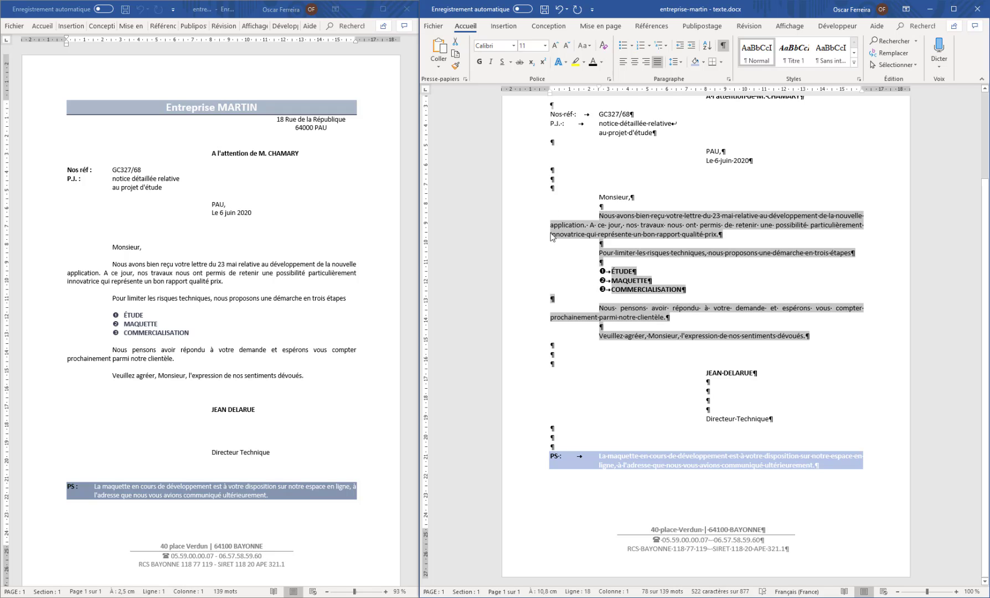
left_click(877, 324)
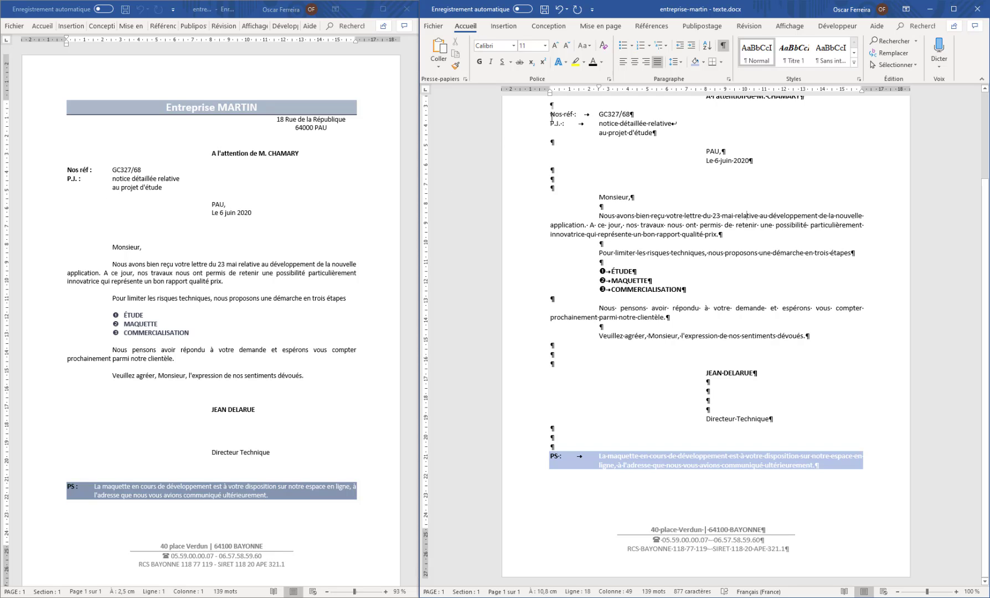
- Make the "Nos réf :" and "P.J. :" labels bold
mouse_move(550, 115)
left_mouse_down()
mouse_move(569, 121)
mouse_move(554, 142)
mouse_move(567, 119)
left_mouse_up()
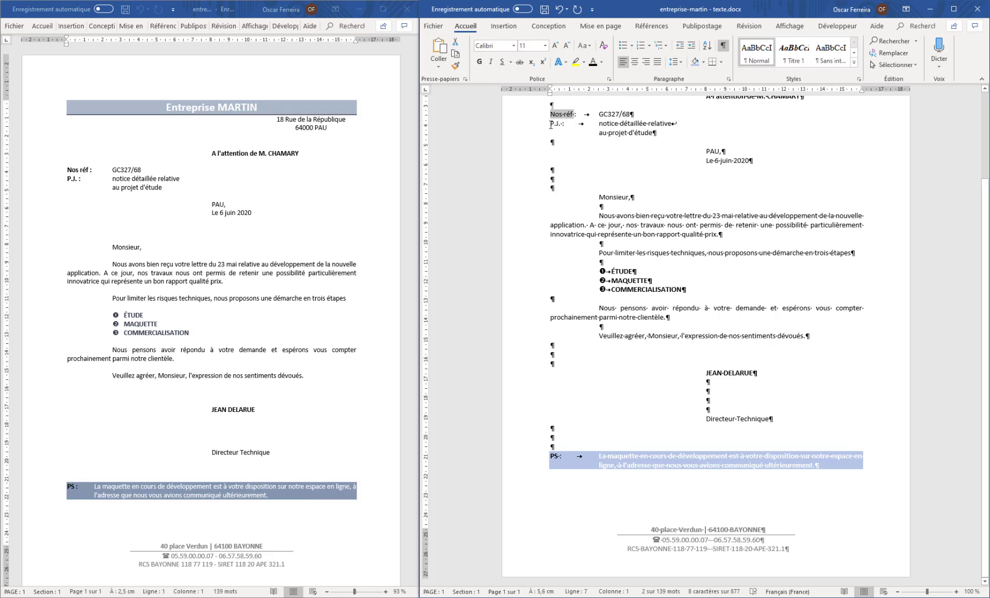
left_click_drag(562, 122, 562, 124)
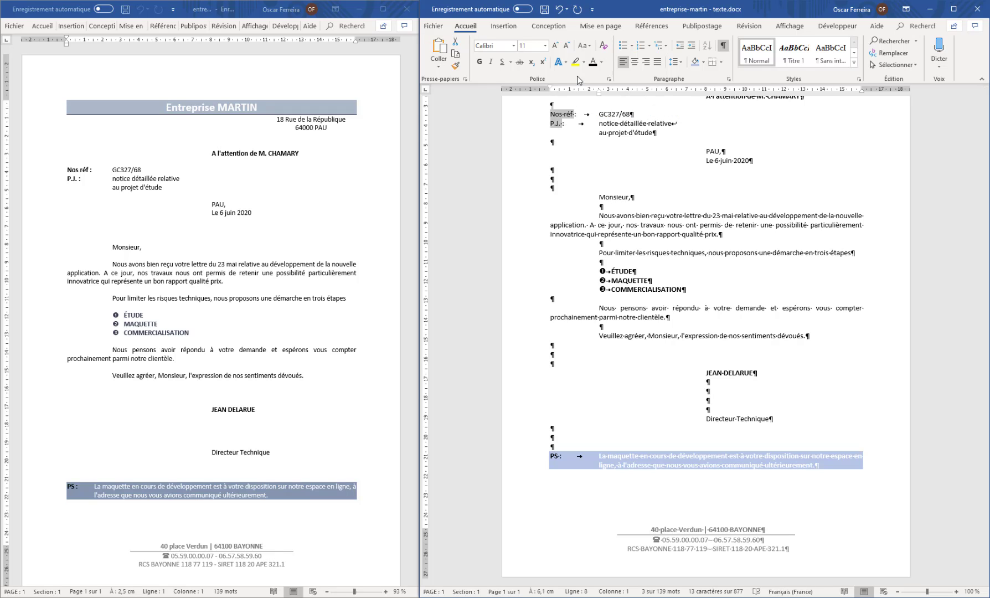
left_click(479, 64)
left_click(717, 143)
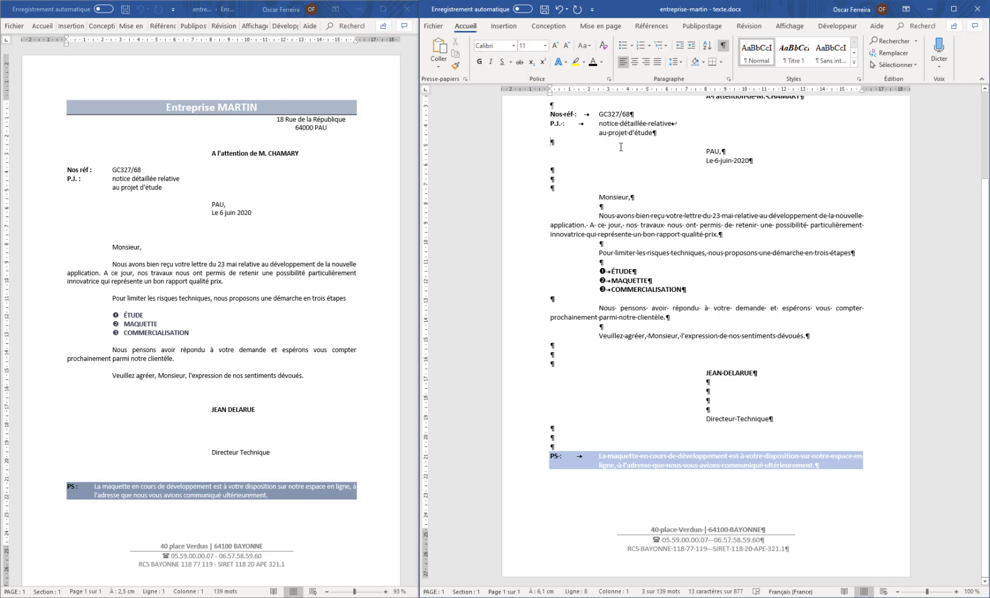
- Hide the formatting marks and check the letter against the model
scroll(717, 192, "up", 2)
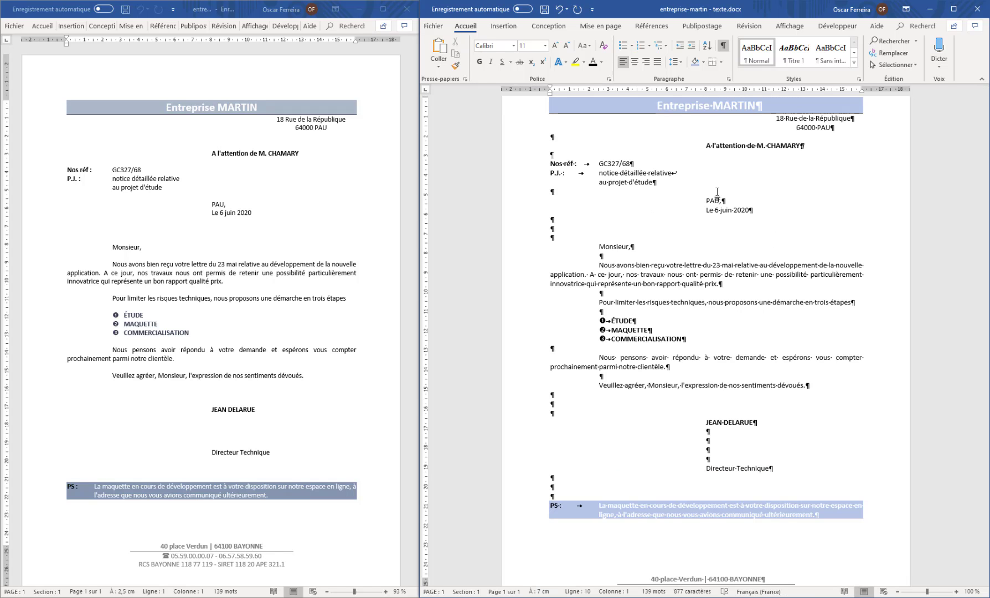
left_click(723, 51)
scroll(746, 223, "up", 1)
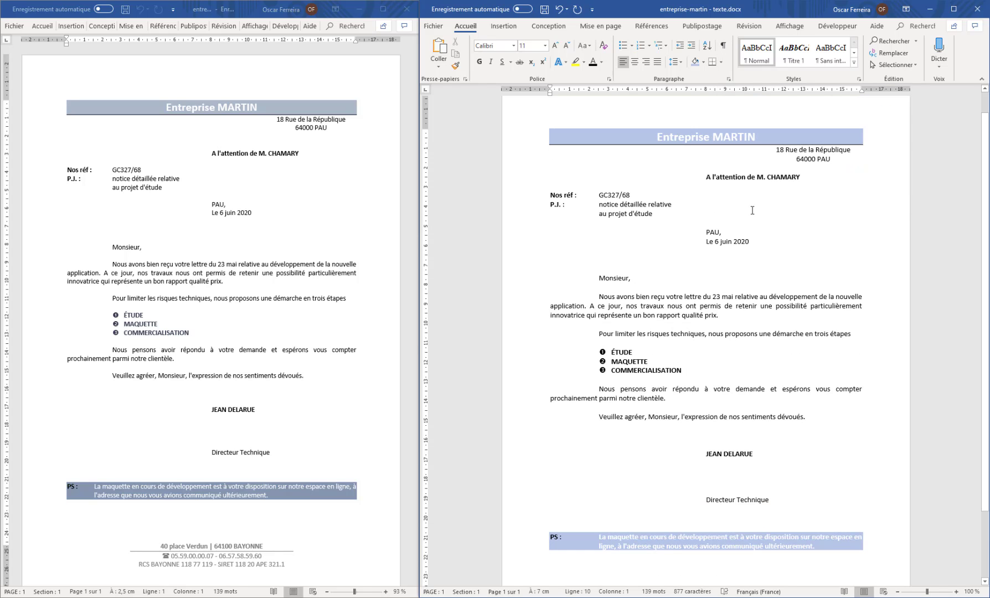
scroll(743, 221, "down", 2)
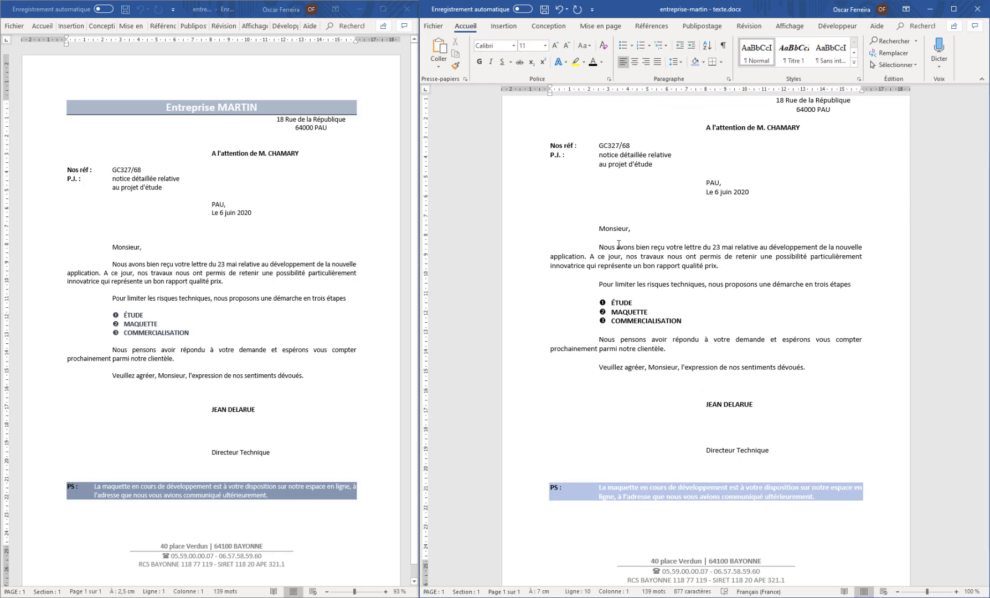